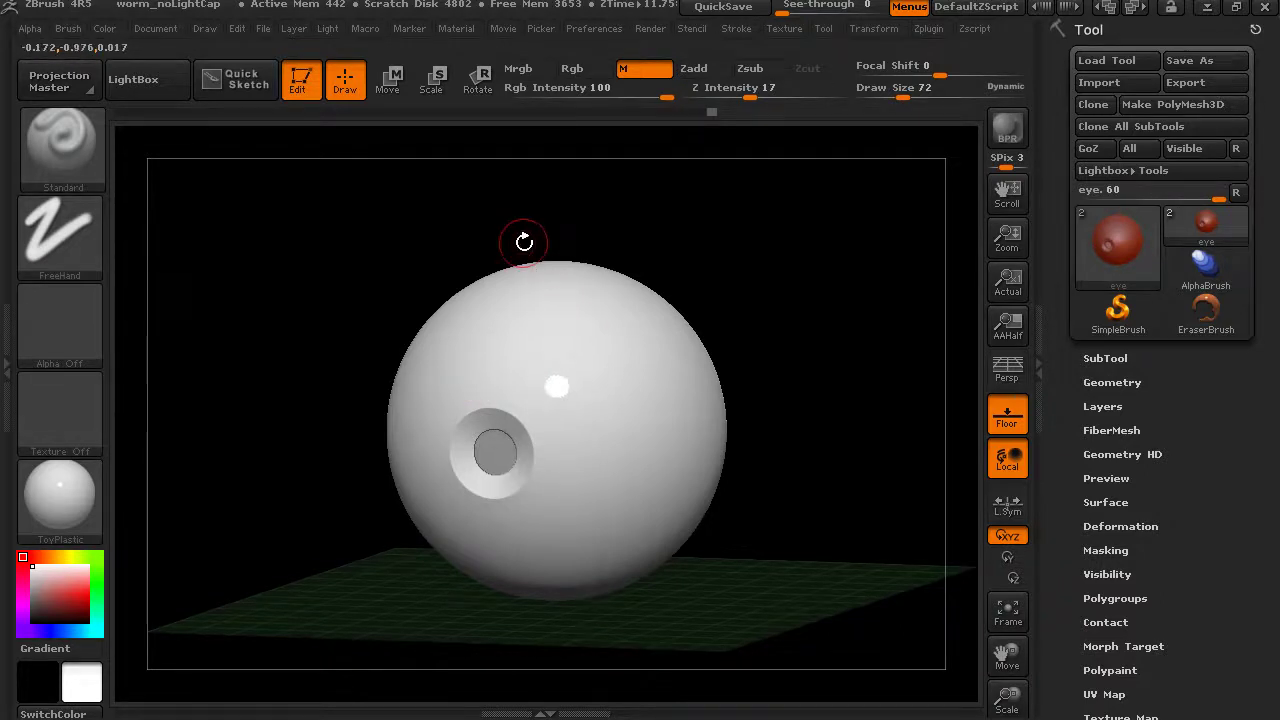
{"action": "left_click", "coordinate": [543, 247]}
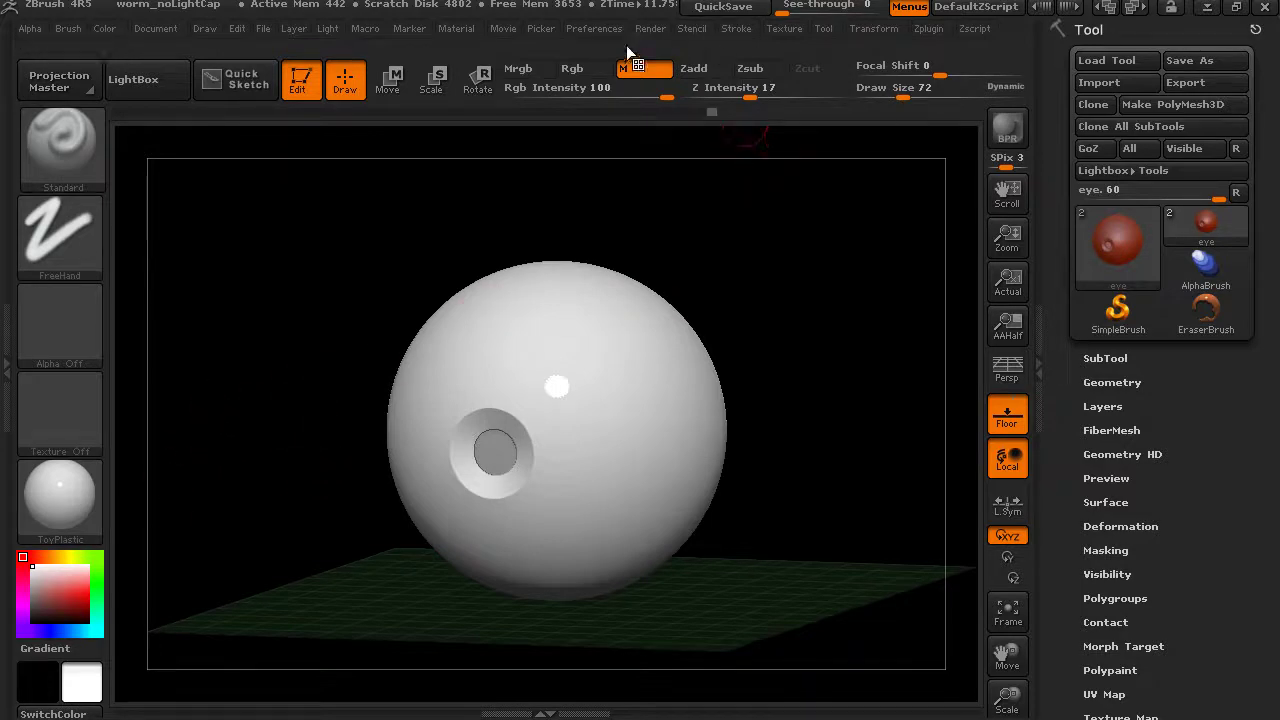
{"action": "left_click", "coordinate": [784, 29]}
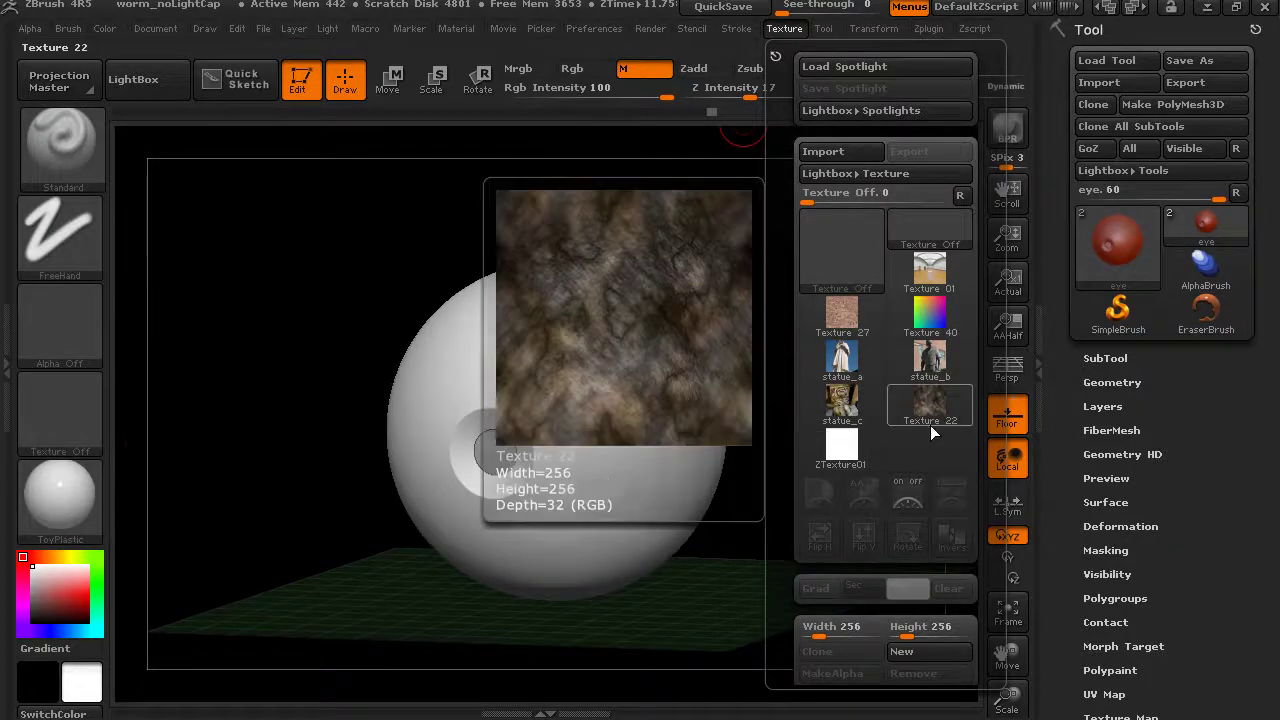
{"action": "left_click", "coordinate": [928, 425]}
{"action": "left_click", "coordinate": [68, 435]}
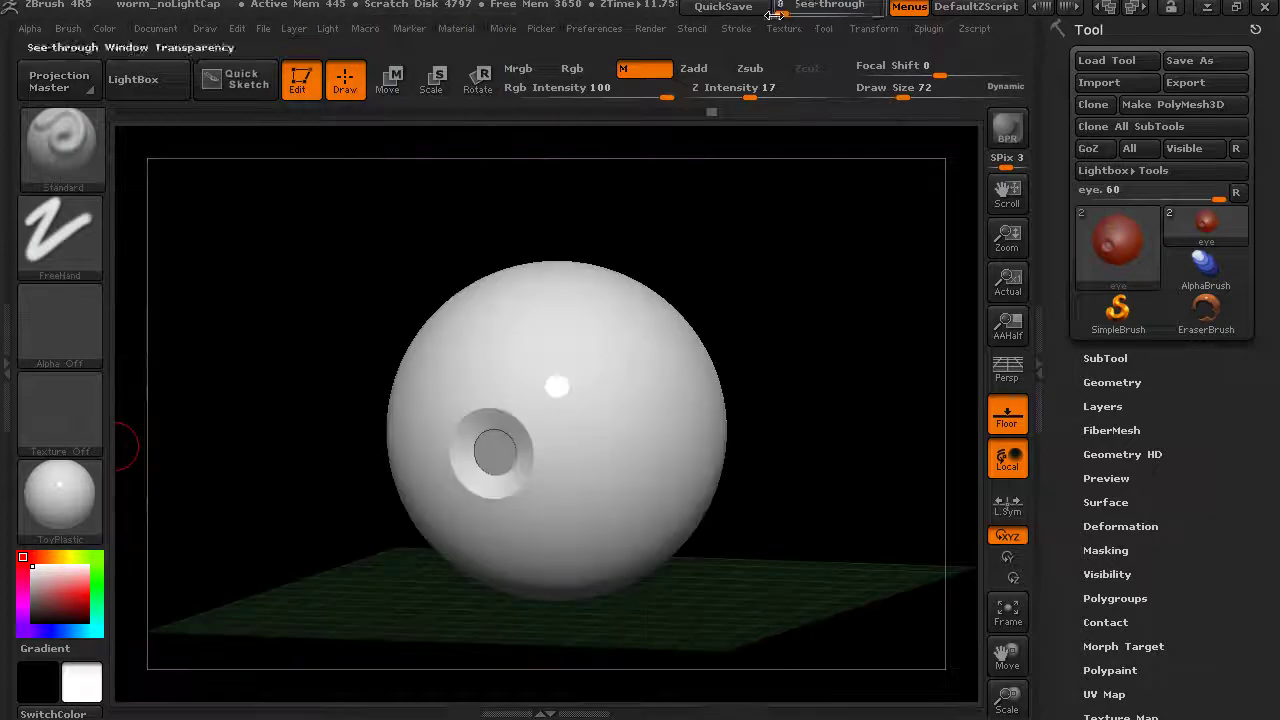
Step: Import metal_40.jpg, rust_14.jpg, rust_55.jpg and rust_68.jpg as textures from the texture folder inside Images
{"action": "left_click", "coordinate": [785, 29]}
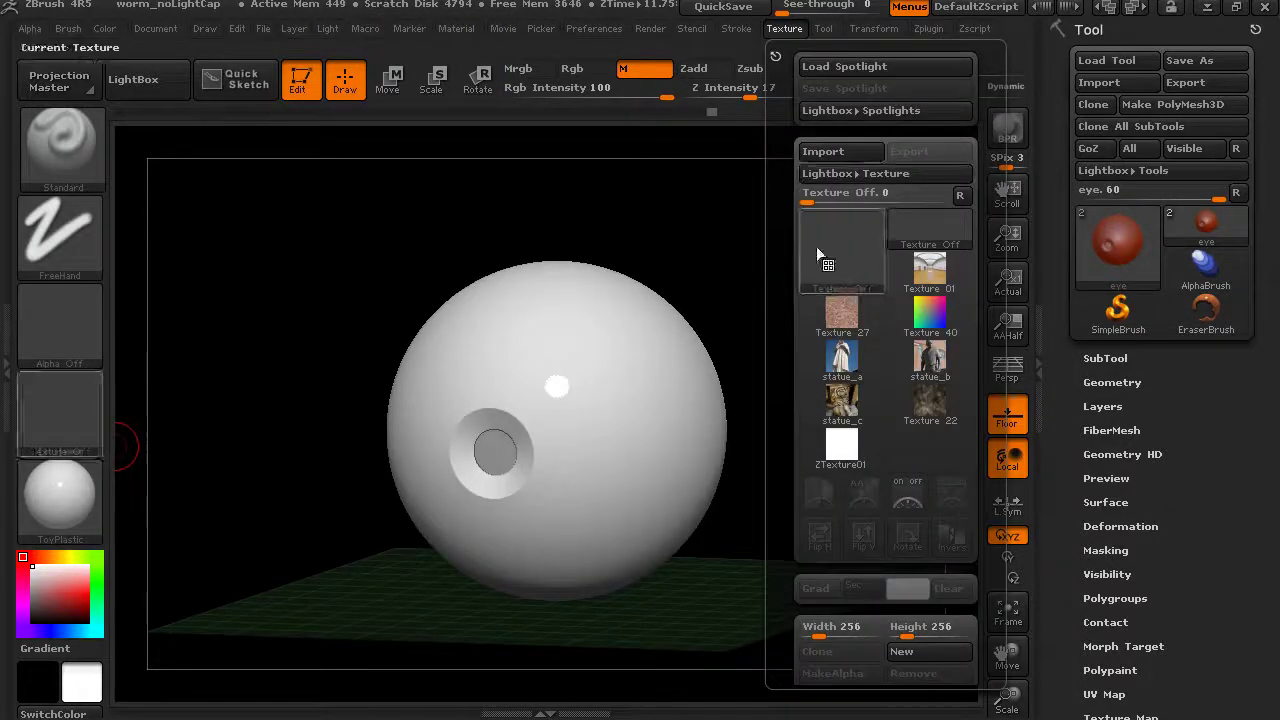
{"action": "left_click", "coordinate": [838, 153]}
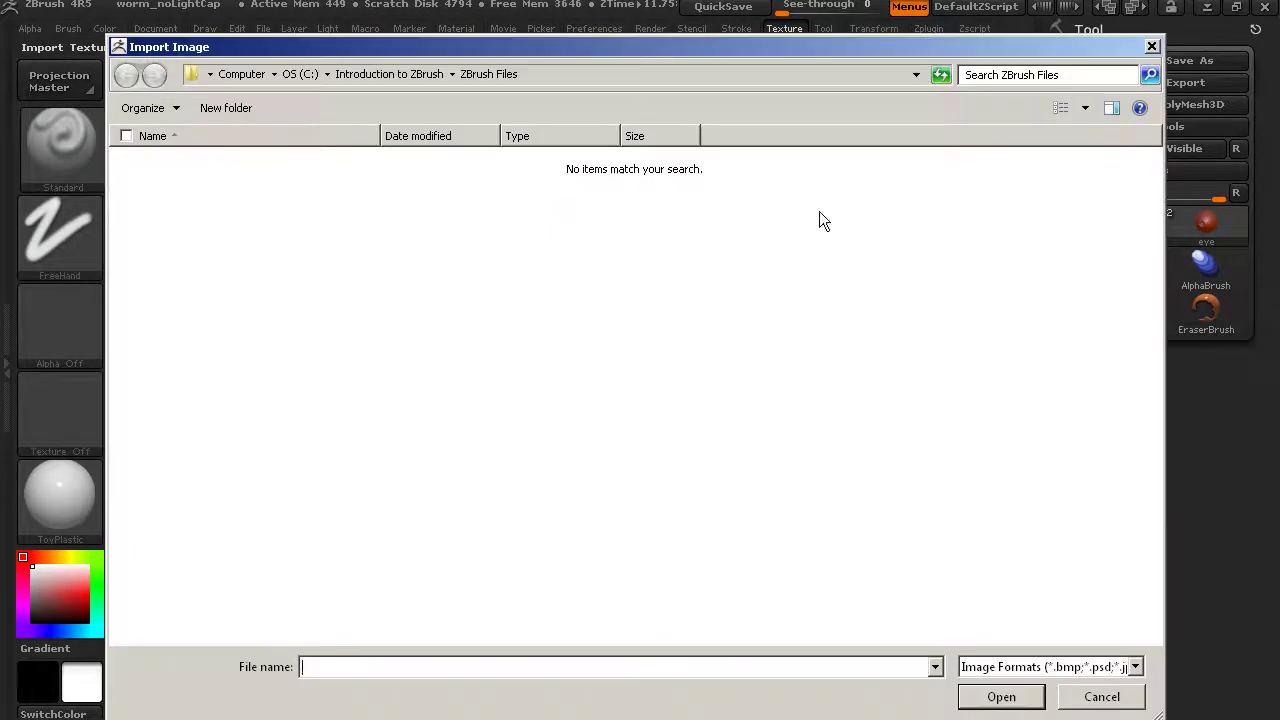
{"action": "left_click", "coordinate": [431, 76]}
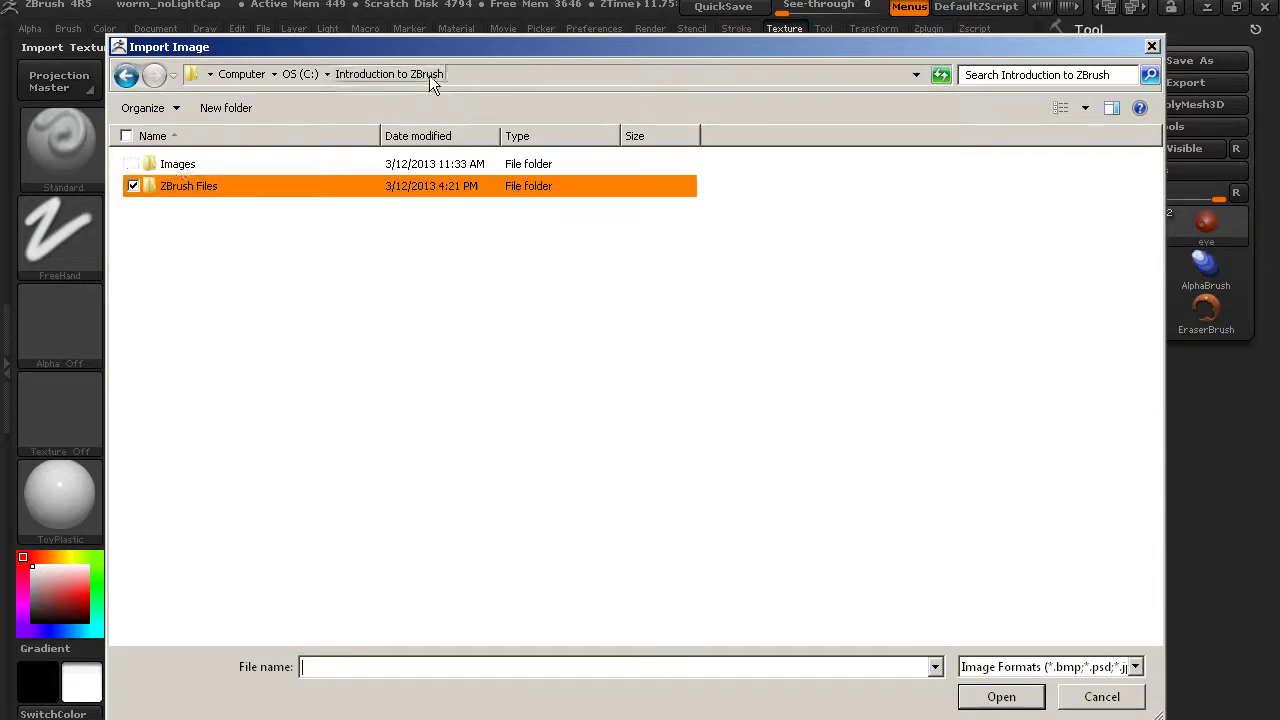
{"action": "double_click", "coordinate": [174, 166]}
{"action": "left_click", "coordinate": [177, 195]}
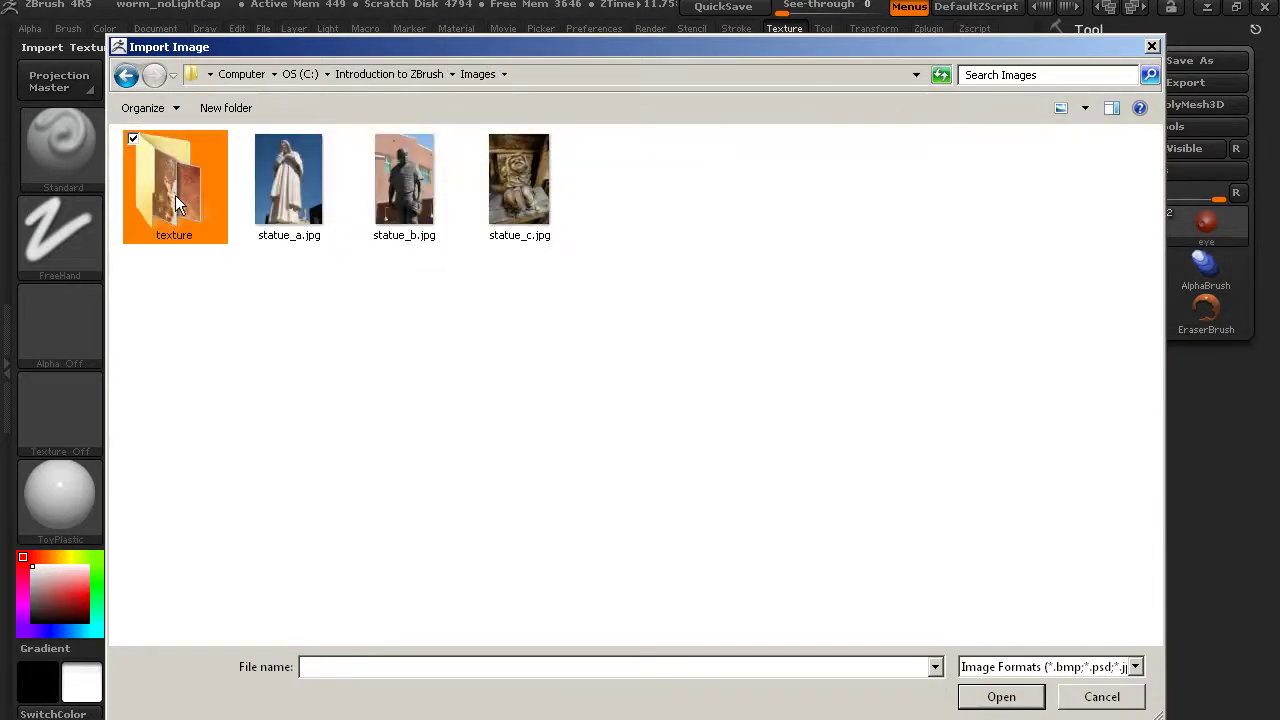
{"action": "double_click", "coordinate": [195, 205]}
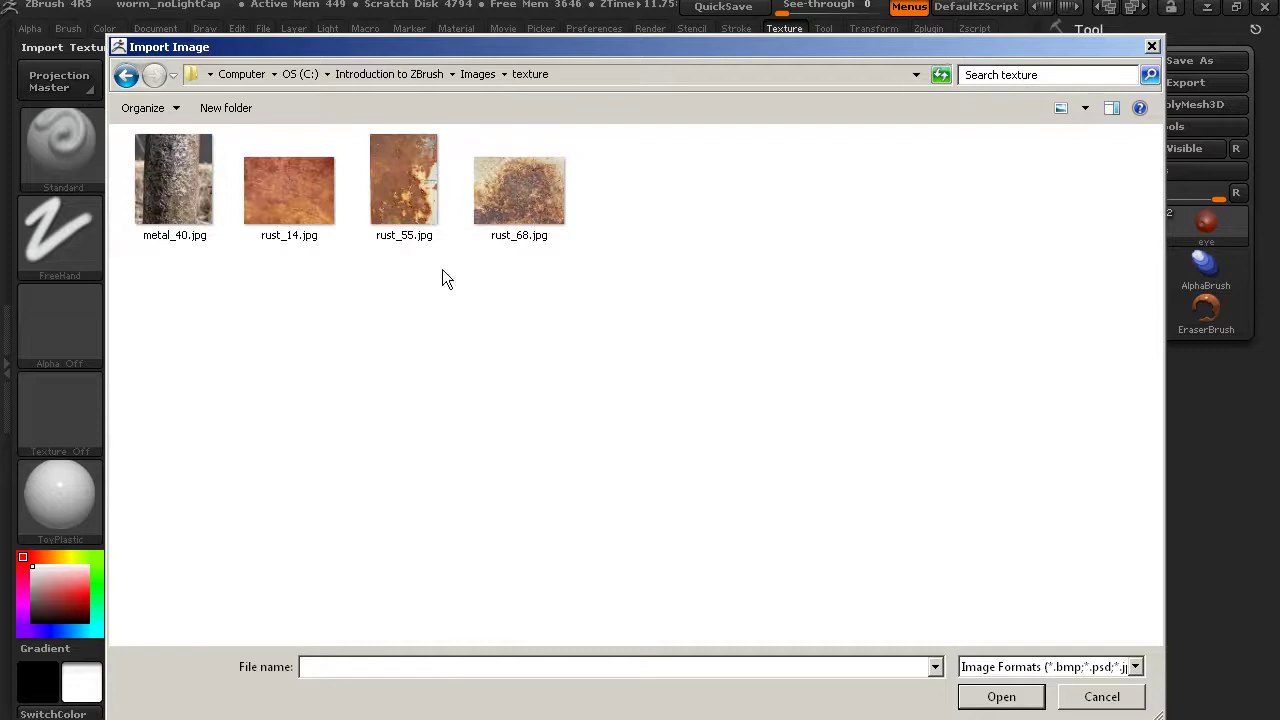
{"action": "left_click_drag", "start_coordinate": [594, 307], "coordinate": [146, 204]}
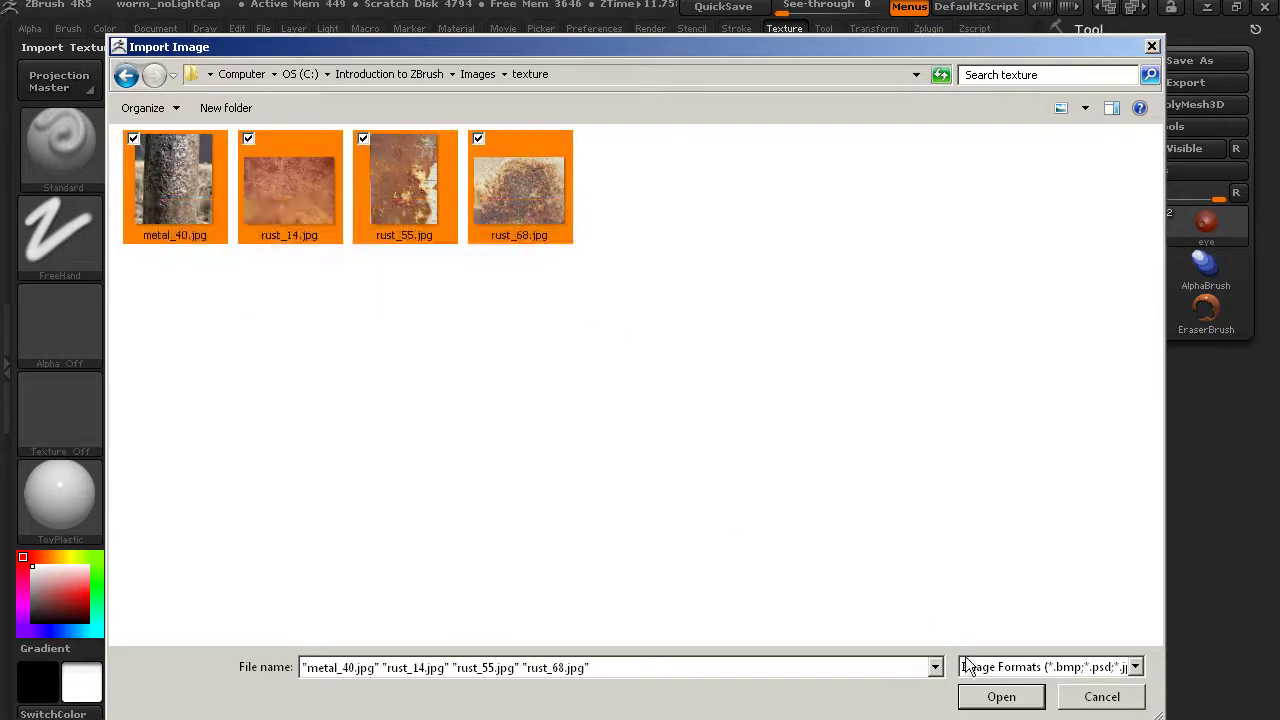
{"action": "left_click", "coordinate": [1001, 696]}
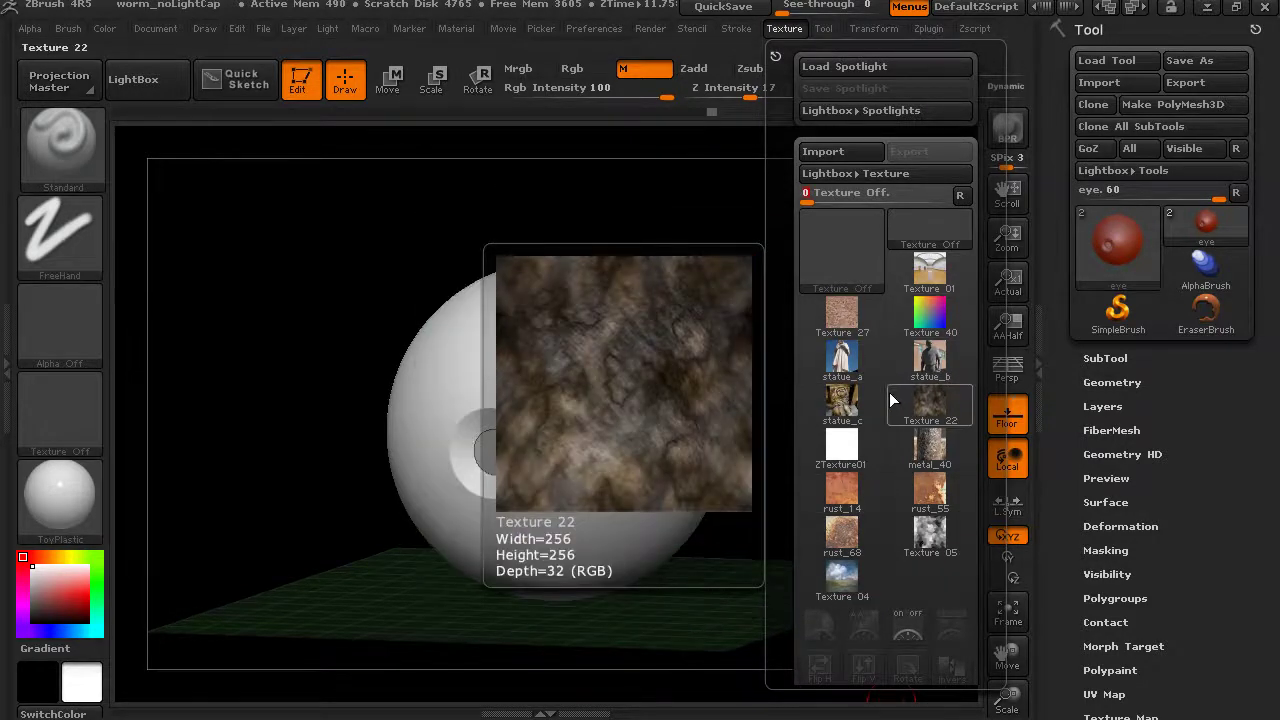
Step: Load the IMG_4752.jpg texture from LightBox, and make rust_55 the current texture
{"action": "left_click", "coordinate": [854, 174]}
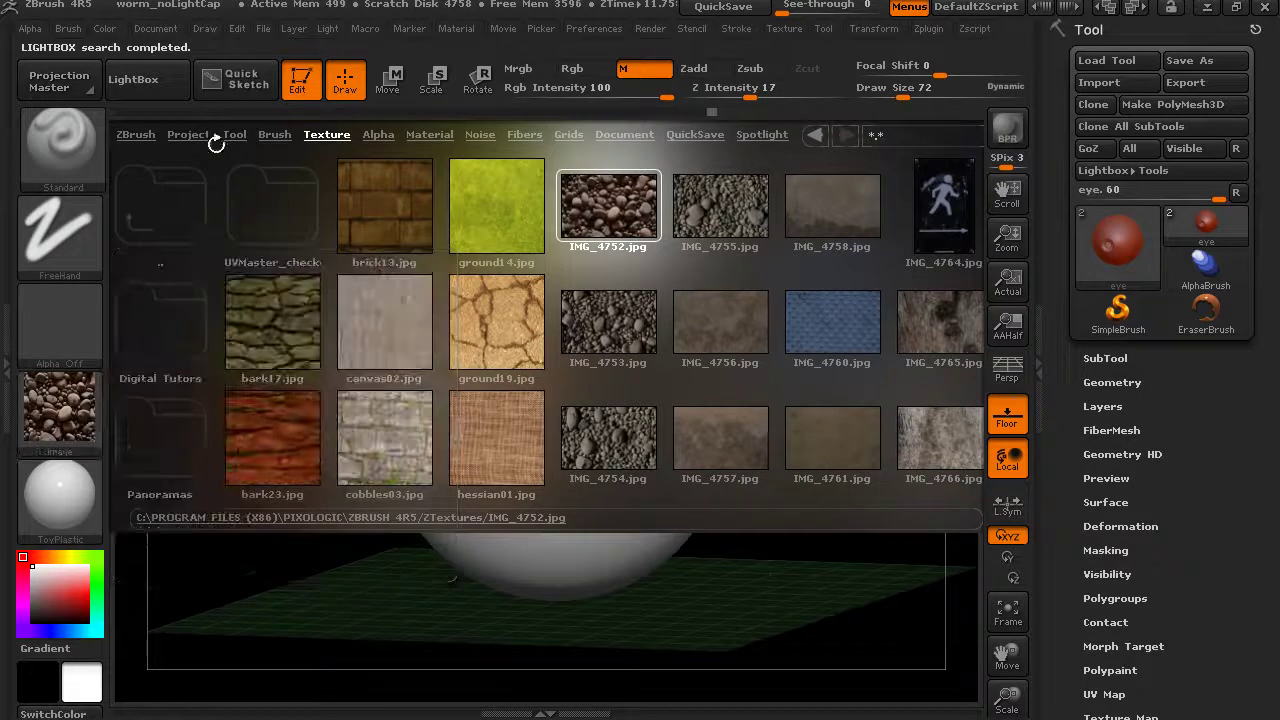
{"action": "left_click", "coordinate": [133, 79]}
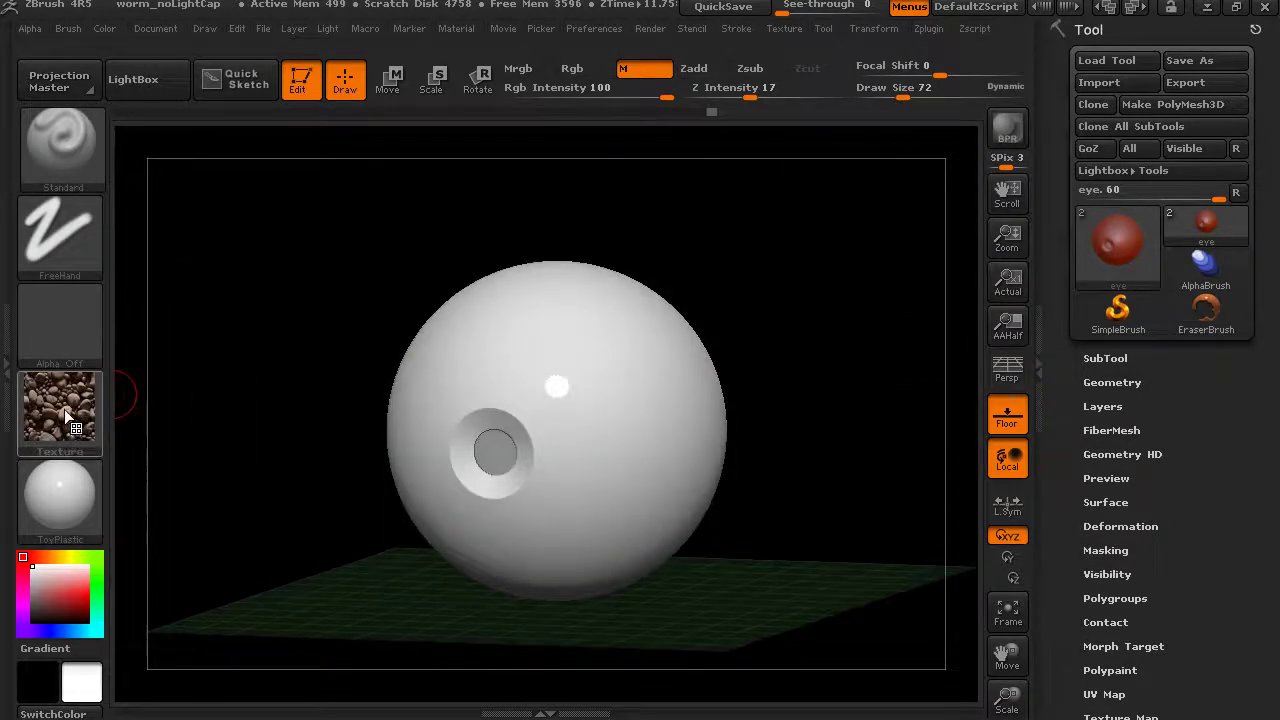
{"action": "left_click", "coordinate": [64, 409]}
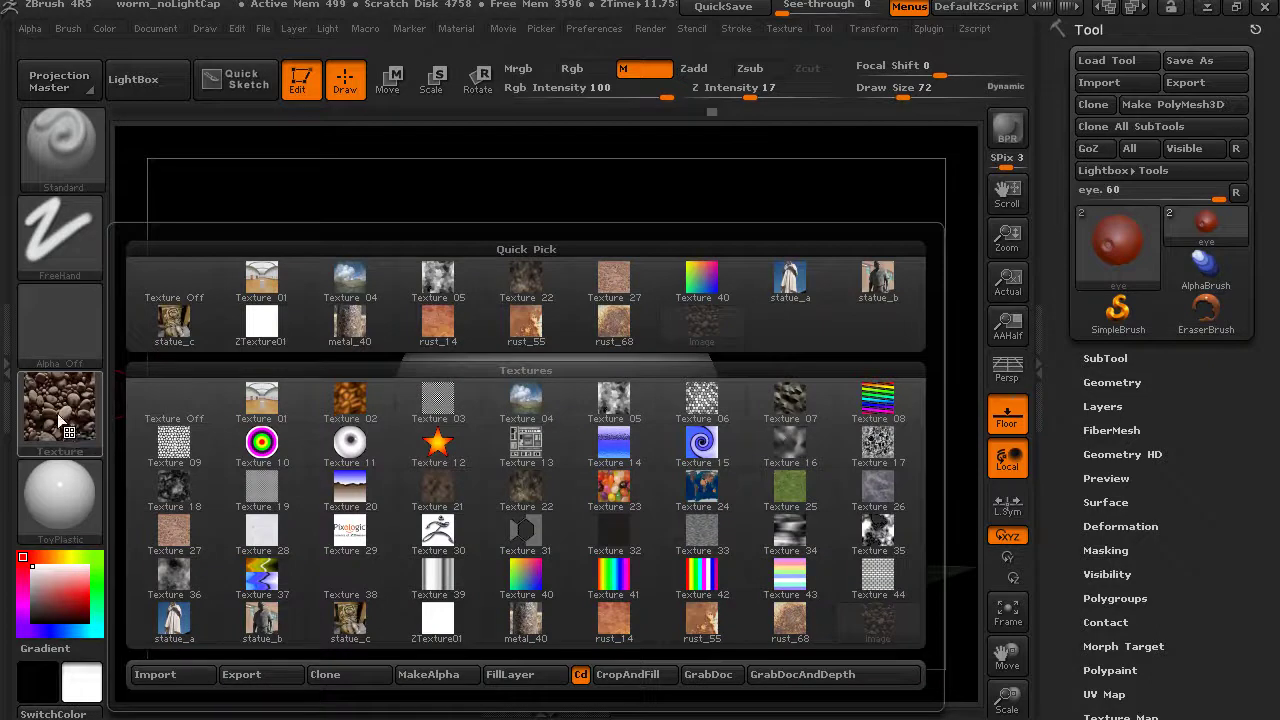
{"action": "left_click", "coordinate": [527, 327]}
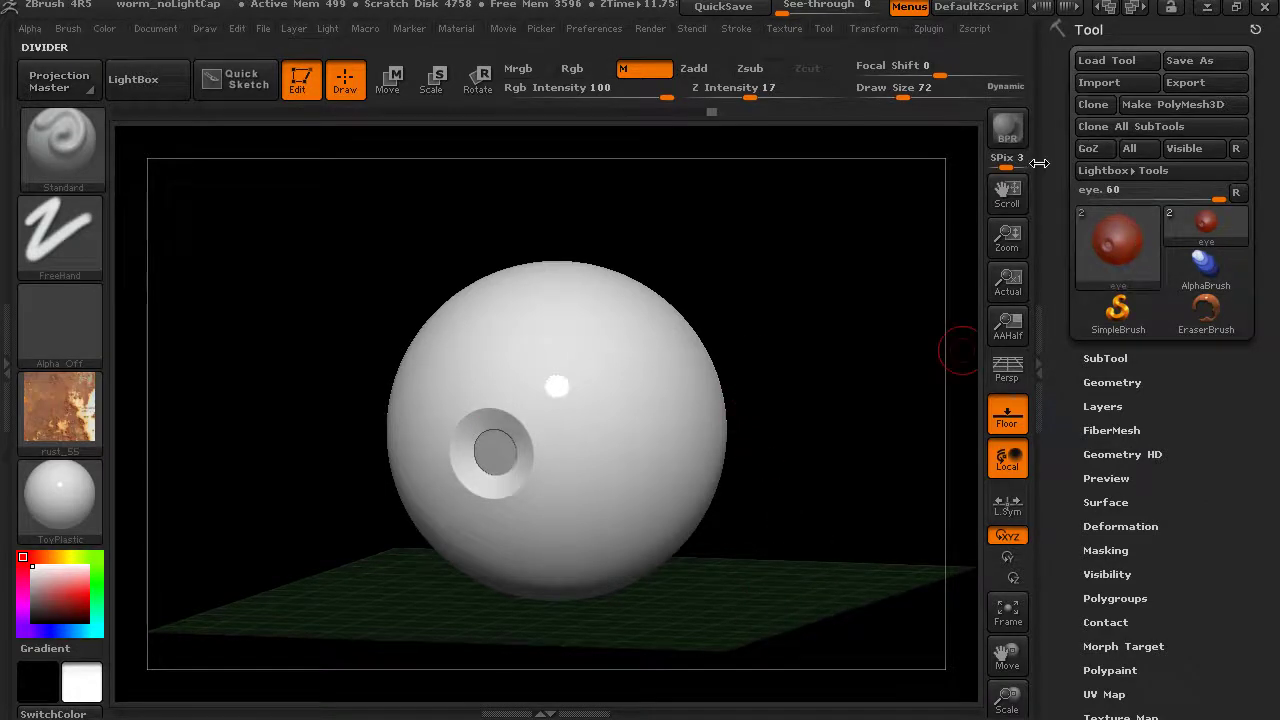
Step: Assign the imported rust_55 image as the eye model's texture map
{"action": "scroll", "coordinate": [1063, 257], "scroll_direction": "down", "scroll_amount": 5}
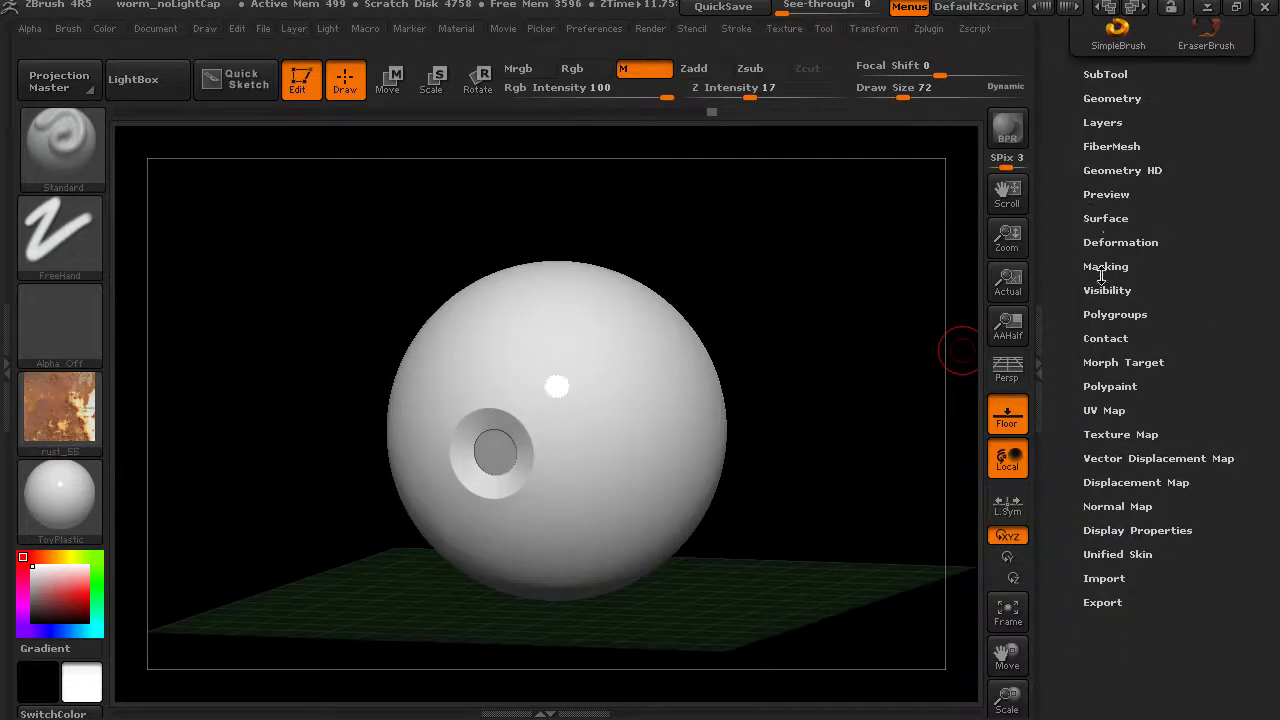
{"action": "scroll", "coordinate": [1069, 270], "scroll_direction": "up", "scroll_amount": 1}
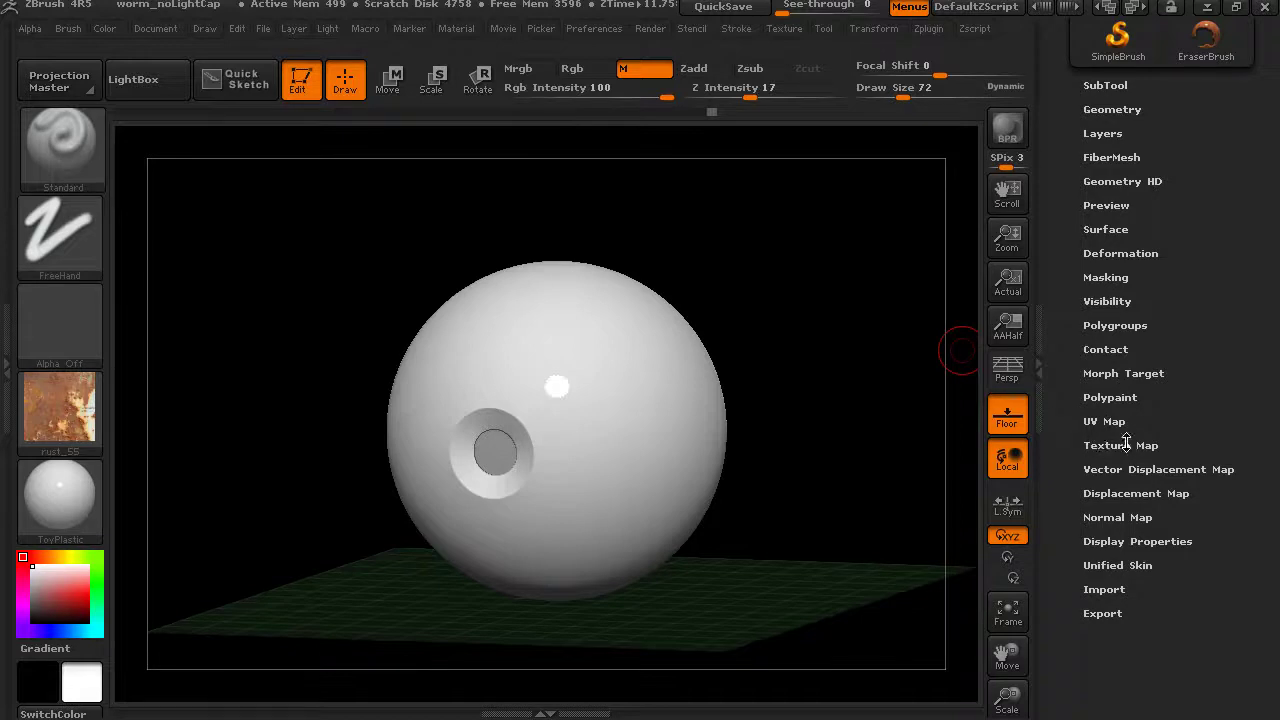
{"action": "left_click", "coordinate": [1126, 445]}
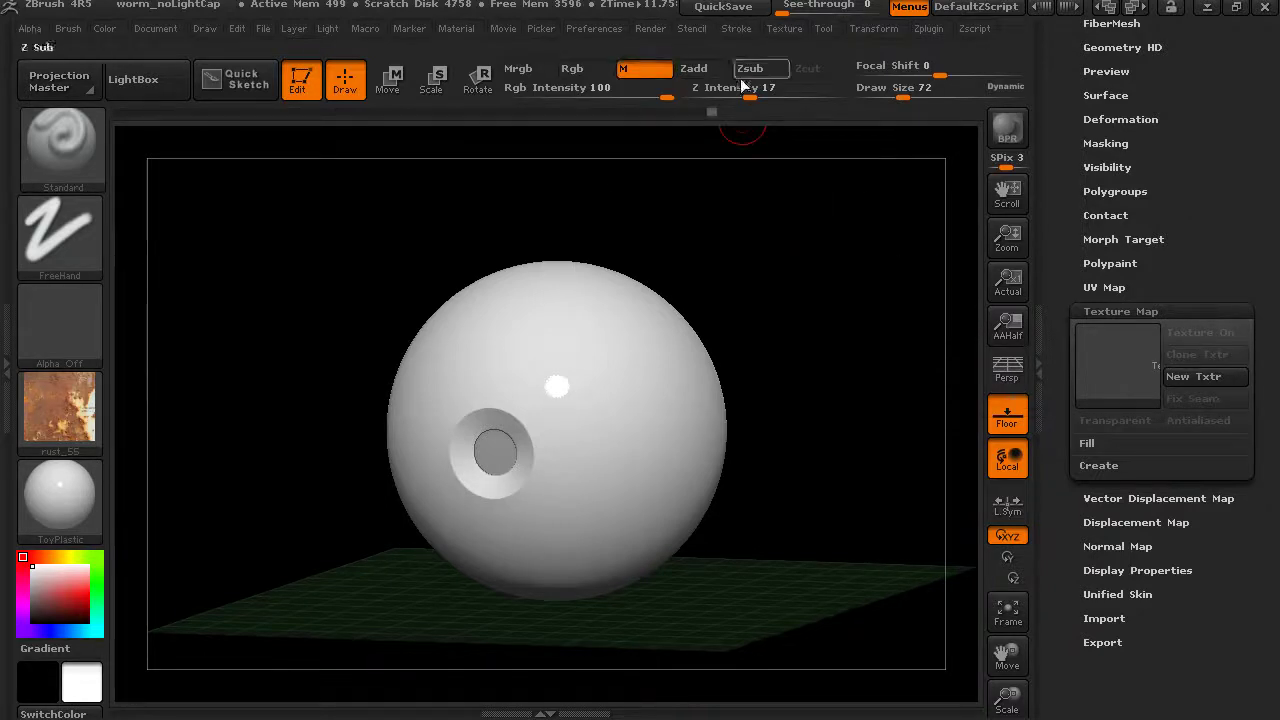
{"action": "left_click", "coordinate": [784, 28]}
{"action": "scroll", "coordinate": [808, 270], "scroll_direction": "down", "scroll_amount": 5}
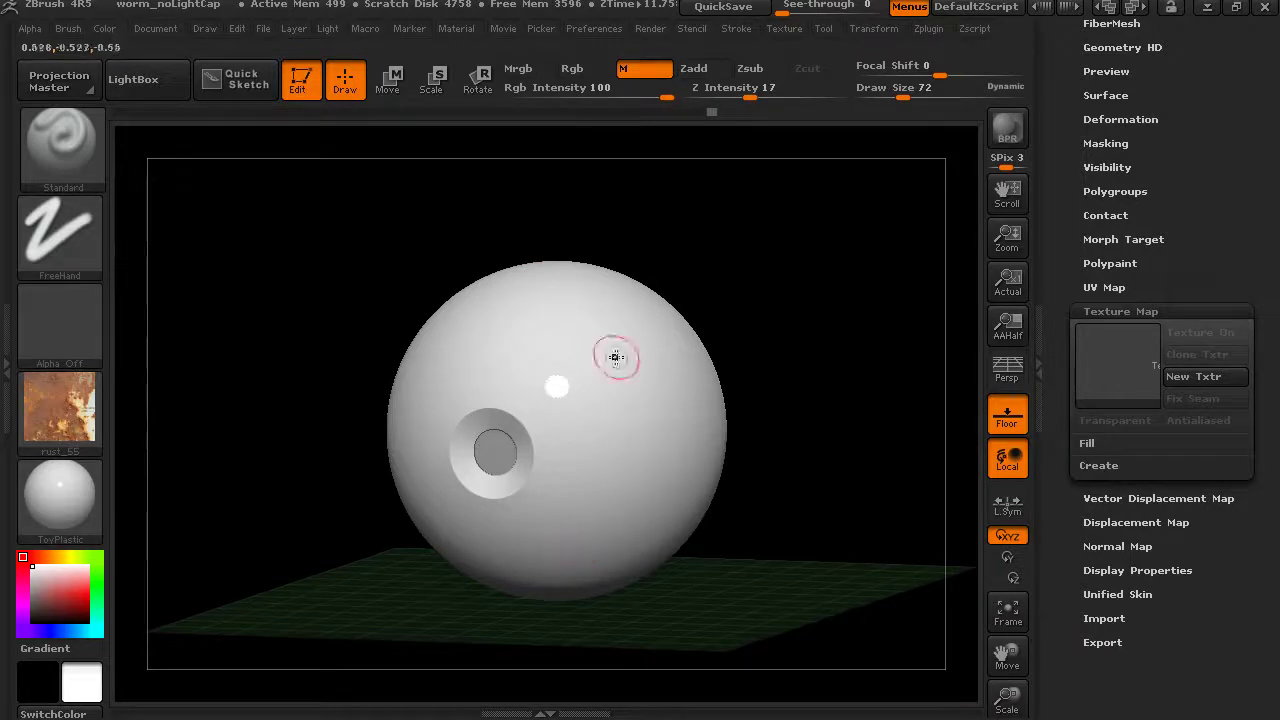
{"action": "left_click", "coordinate": [1110, 465]}
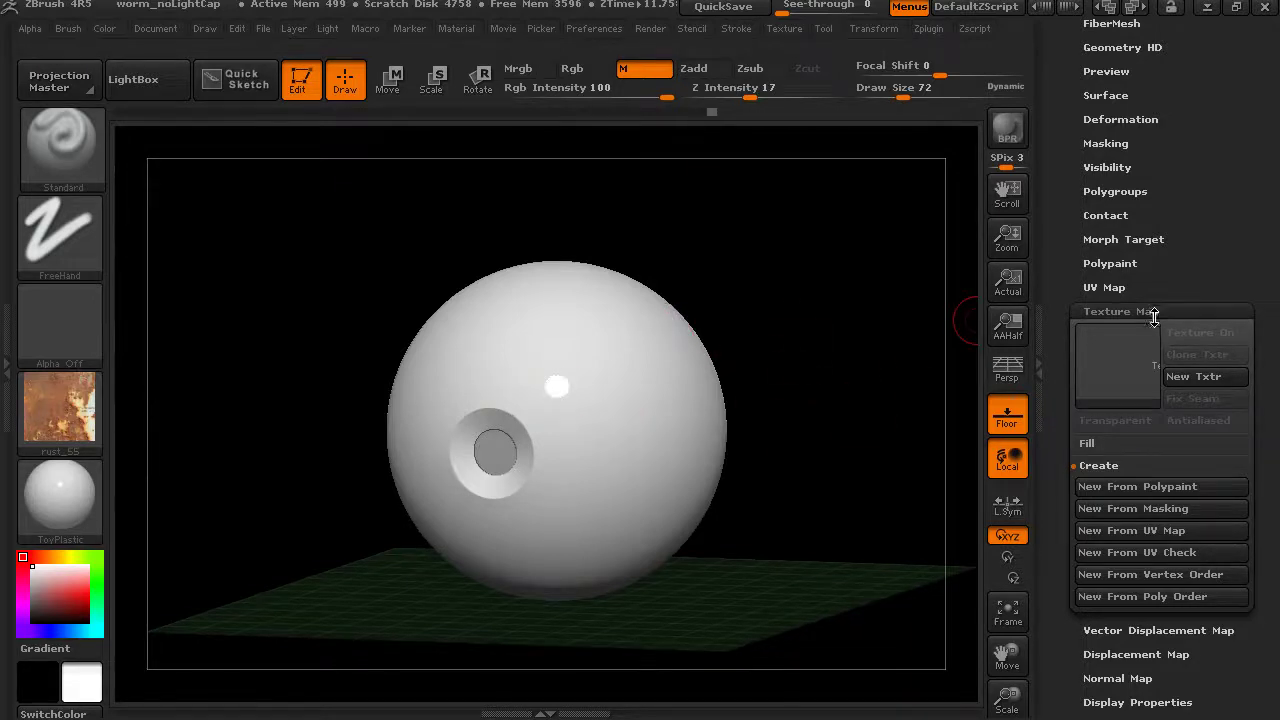
{"action": "scroll", "coordinate": [1140, 320], "scroll_direction": "up", "scroll_amount": 10}
{"action": "scroll", "coordinate": [1144, 350], "scroll_direction": "down", "scroll_amount": 8}
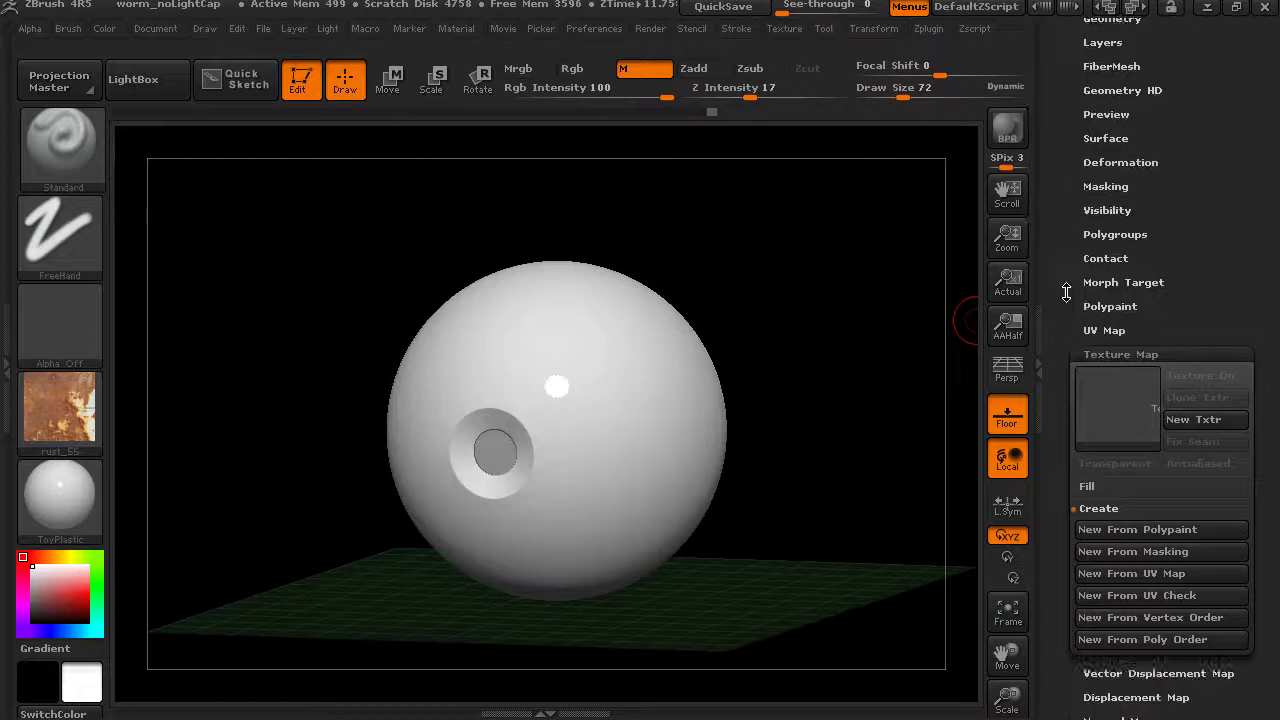
{"action": "left_click", "coordinate": [1116, 416]}
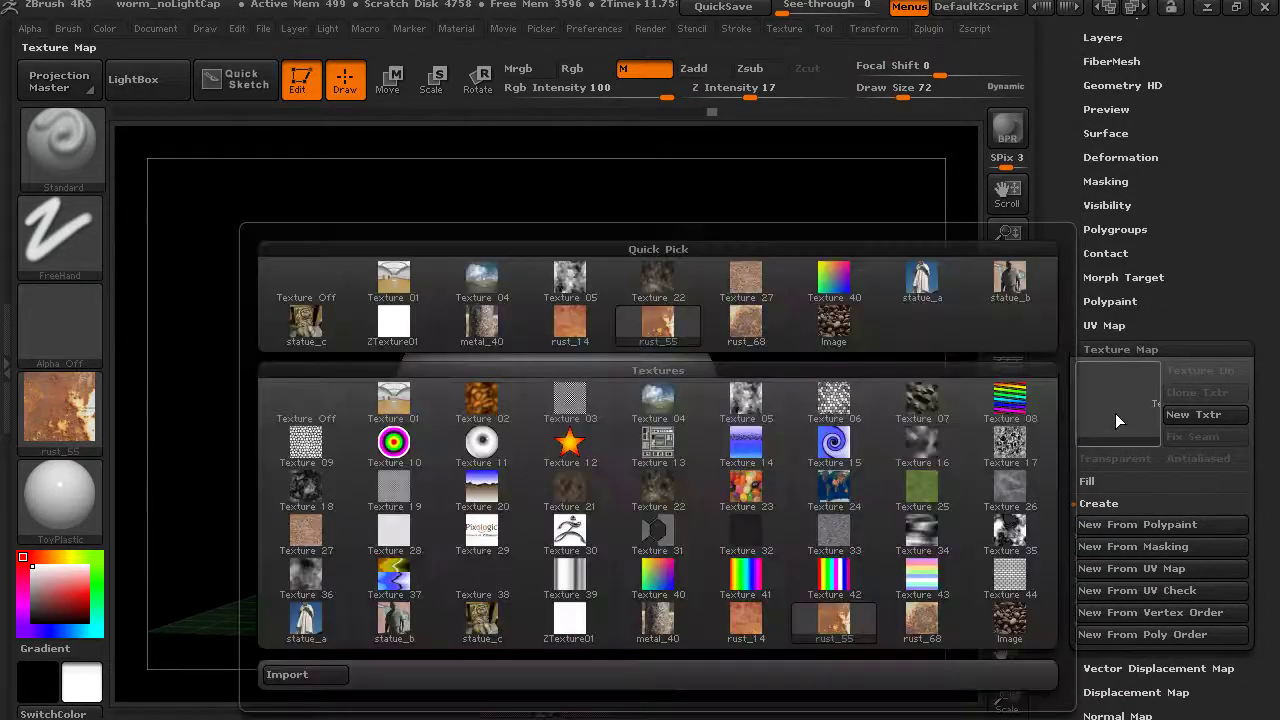
{"action": "left_click", "coordinate": [672, 330]}
Step: Set the brush to affect only Rgb colour and convert the eye's texture map into polypaint with Colorize enabled
{"action": "left_click_drag", "start_coordinate": [859, 366], "coordinate": [914, 333]}
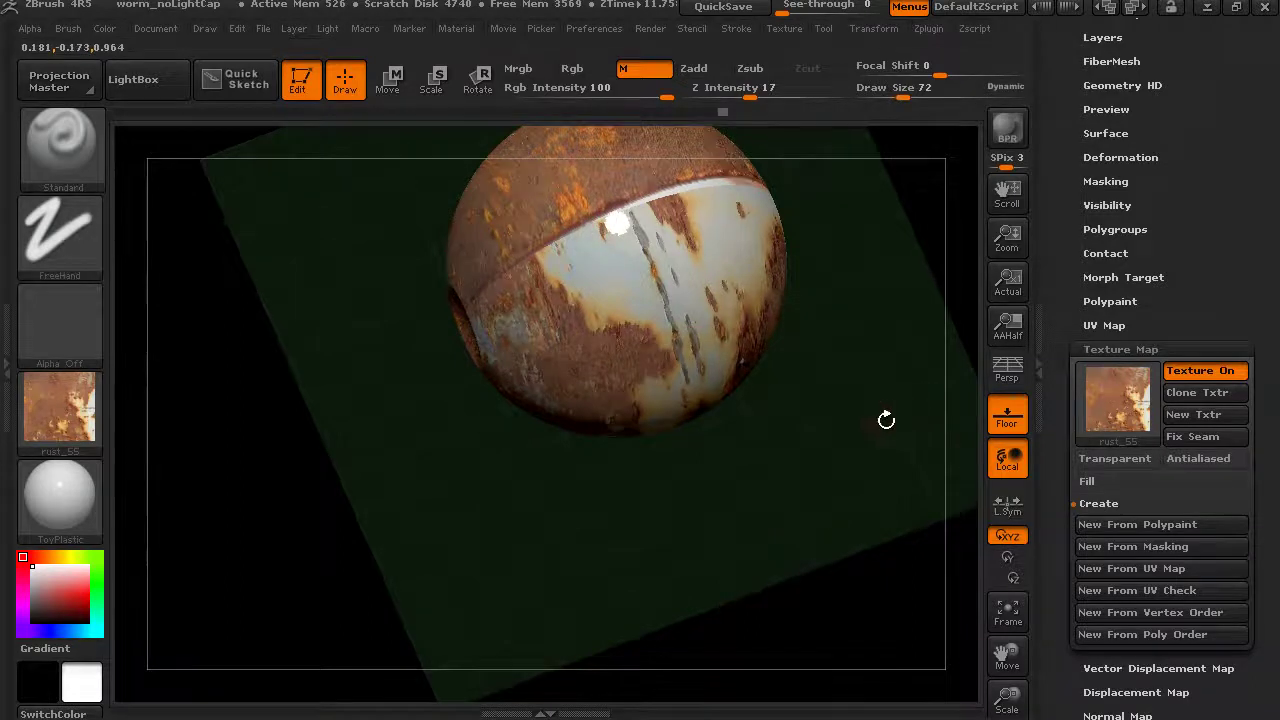
{"action": "left_click_drag", "start_coordinate": [886, 420], "coordinate": [950, 362]}
{"action": "left_click_drag", "start_coordinate": [837, 474], "coordinate": [843, 391]}
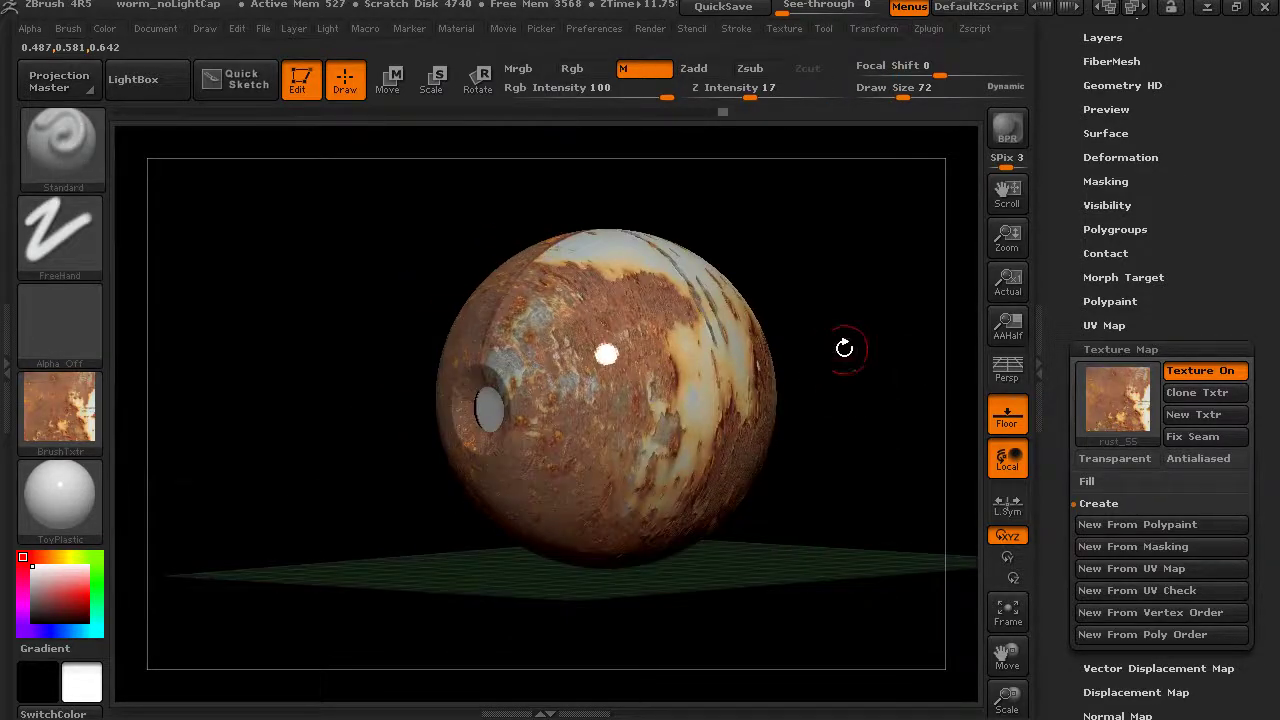
{"action": "left_click_drag", "start_coordinate": [843, 344], "coordinate": [883, 366]}
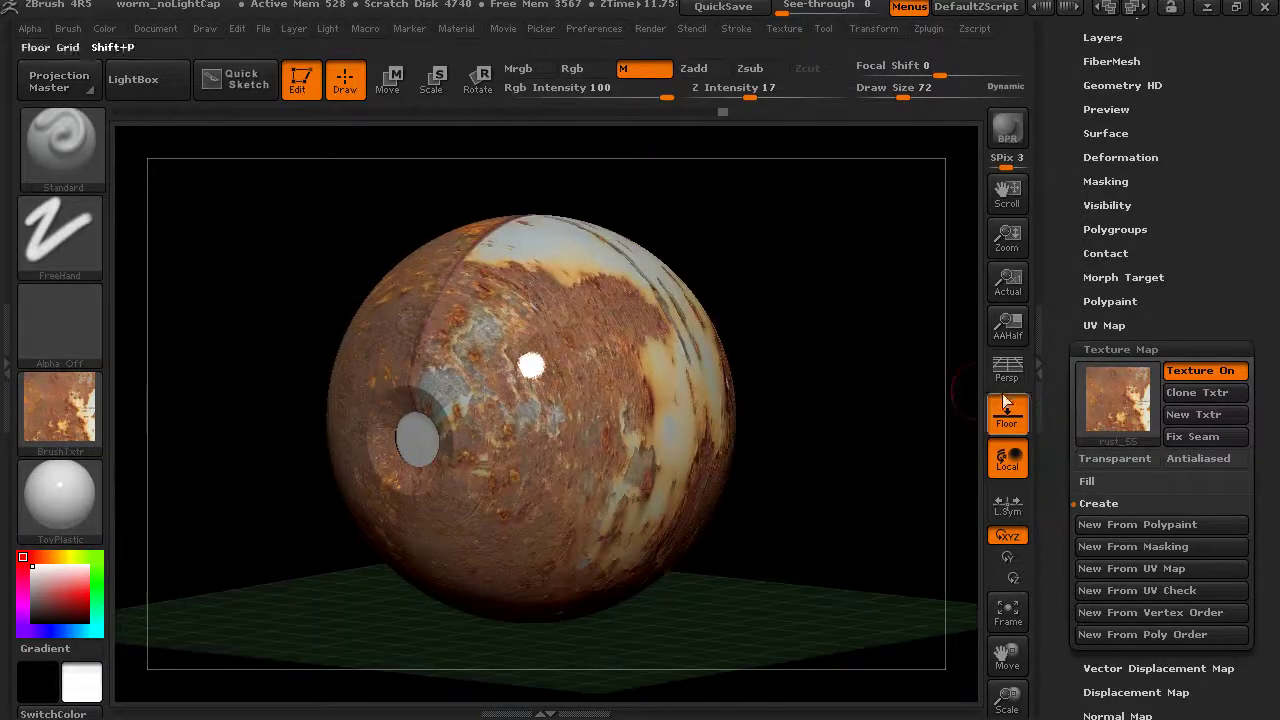
{"action": "mouse_move", "coordinate": [1107, 401]}
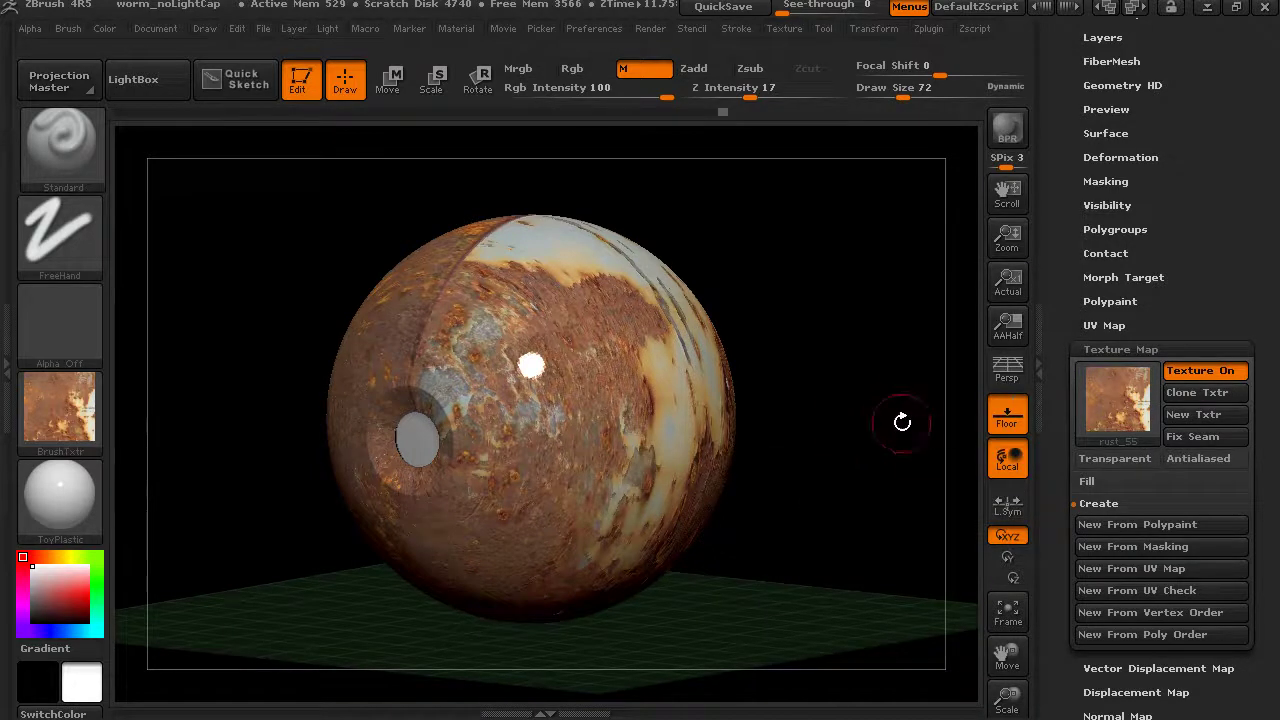
{"action": "left_click", "coordinate": [1107, 303]}
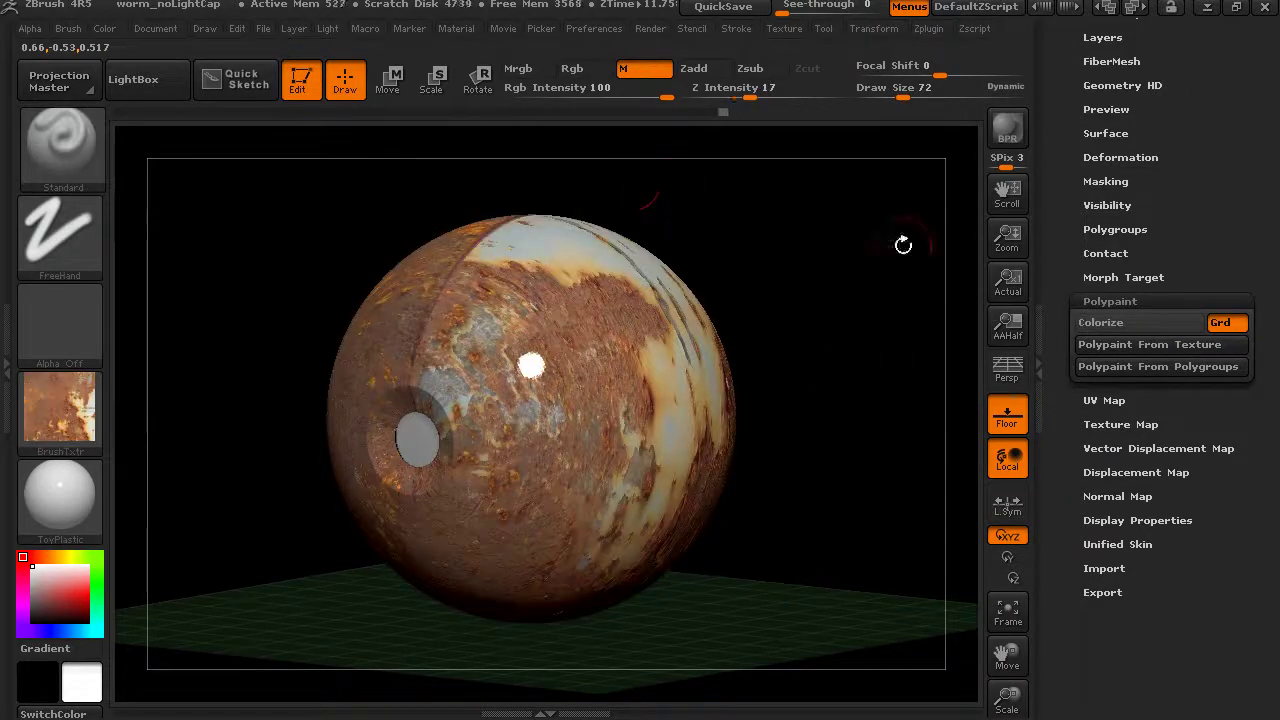
{"action": "left_click", "coordinate": [572, 68]}
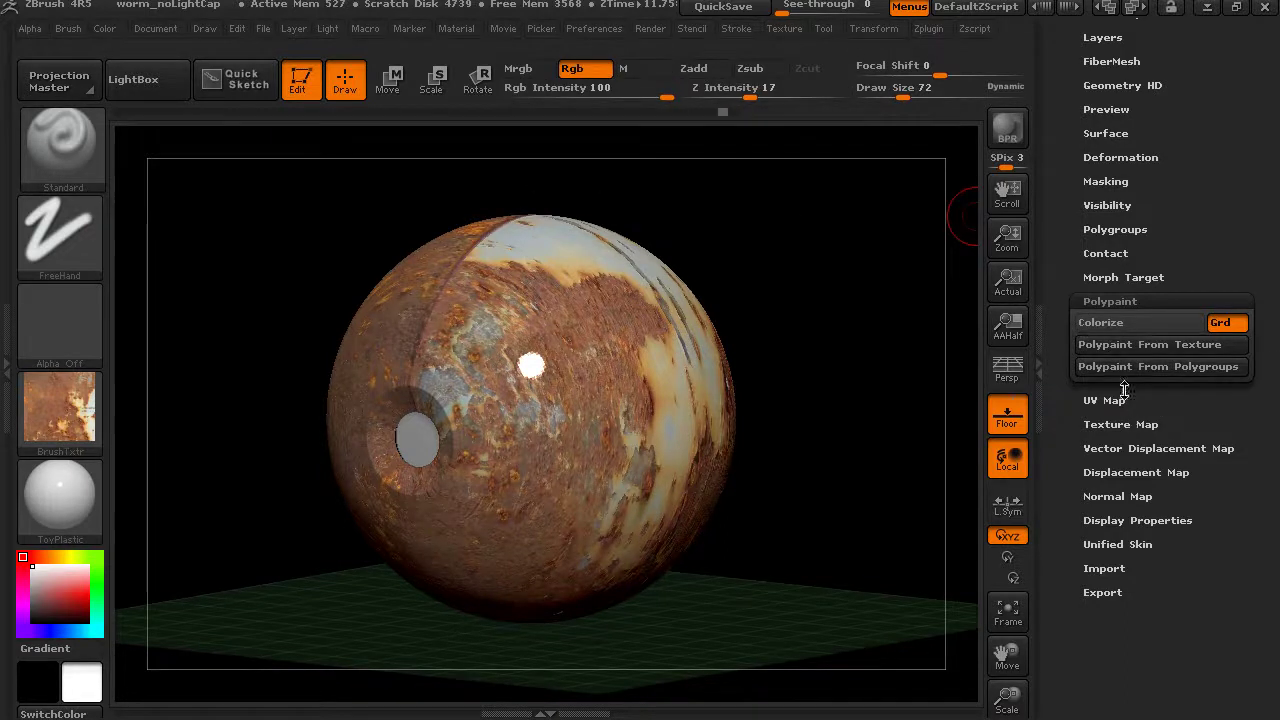
{"action": "left_click", "coordinate": [1126, 344]}
{"action": "left_click_drag", "start_coordinate": [950, 310], "coordinate": [872, 306]}
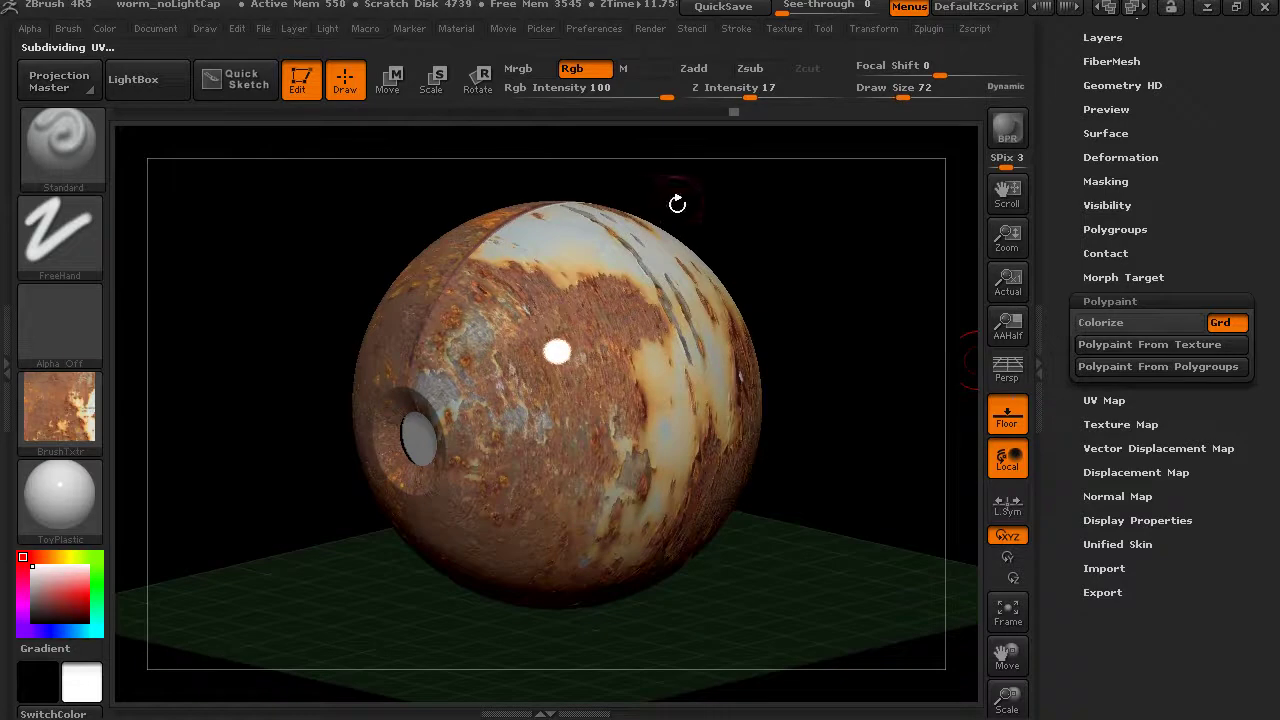
{"action": "left_click", "coordinate": [1118, 322]}
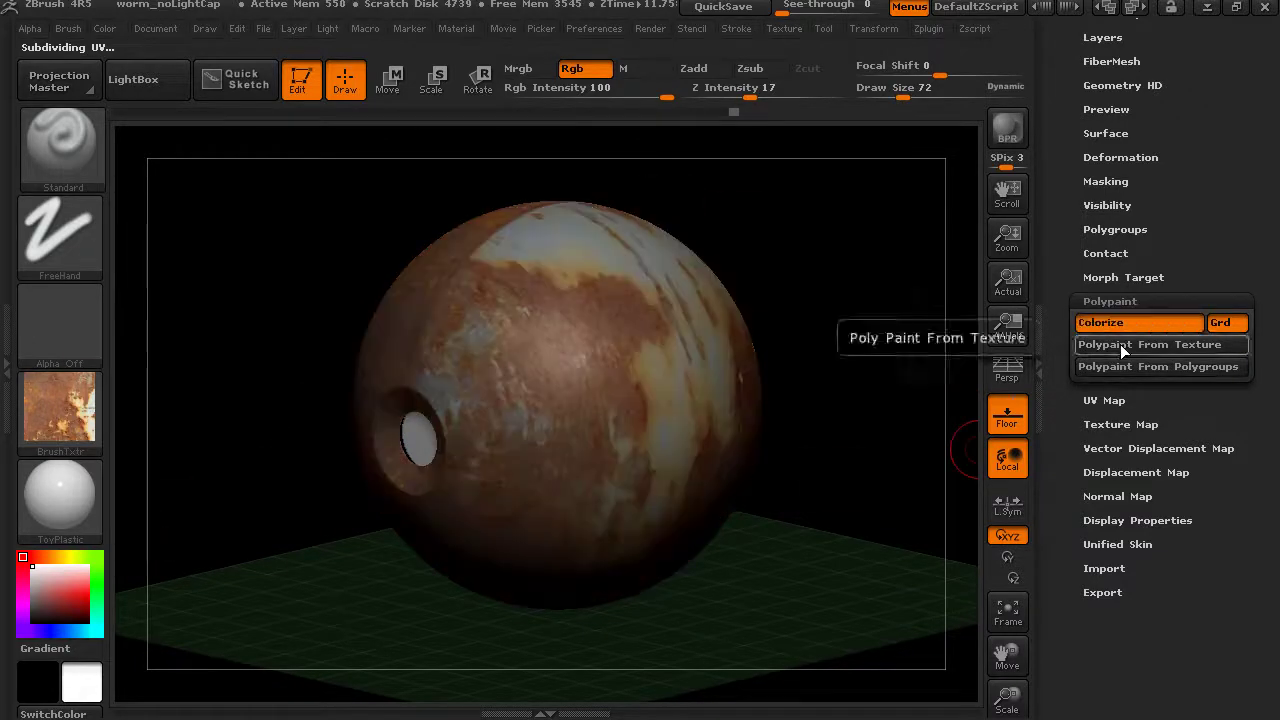
{"action": "left_click_drag", "start_coordinate": [968, 357], "coordinate": [934, 295]}
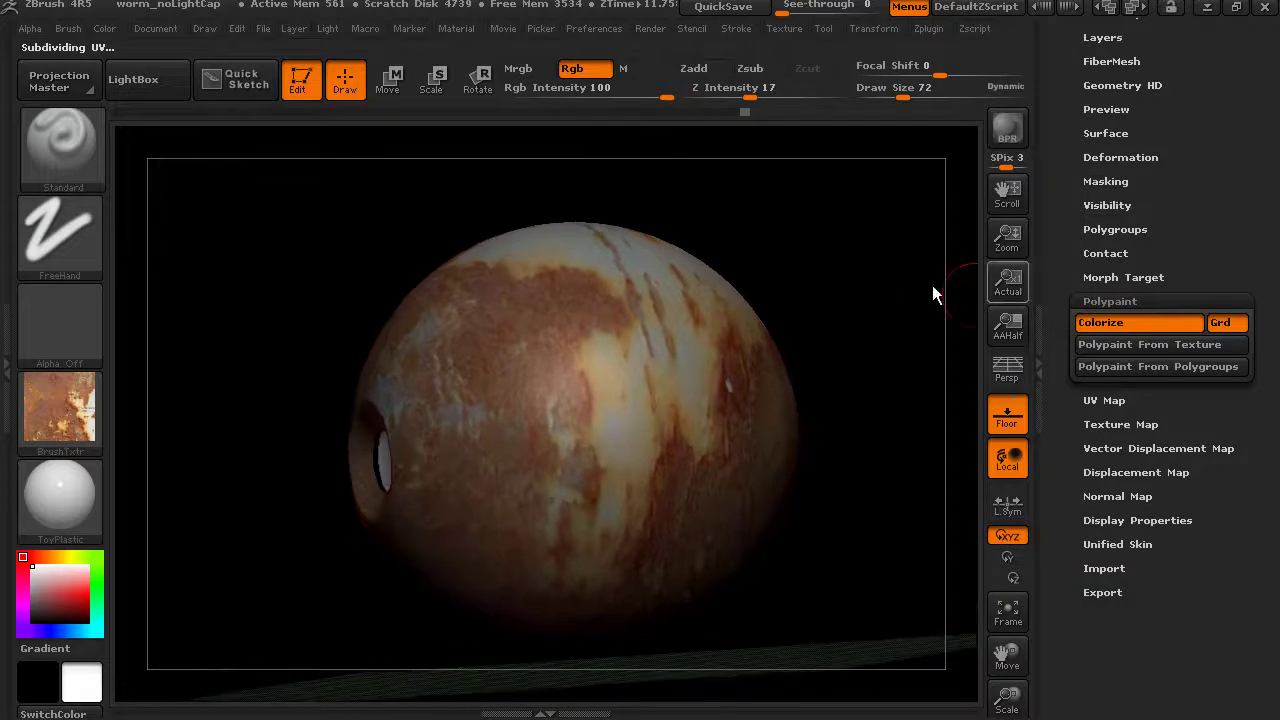
Step: Sample the pale grey beside the eye's seam, turn the current texture off and paint that colour over the seam's edge
{"action": "left_click", "coordinate": [1118, 421]}
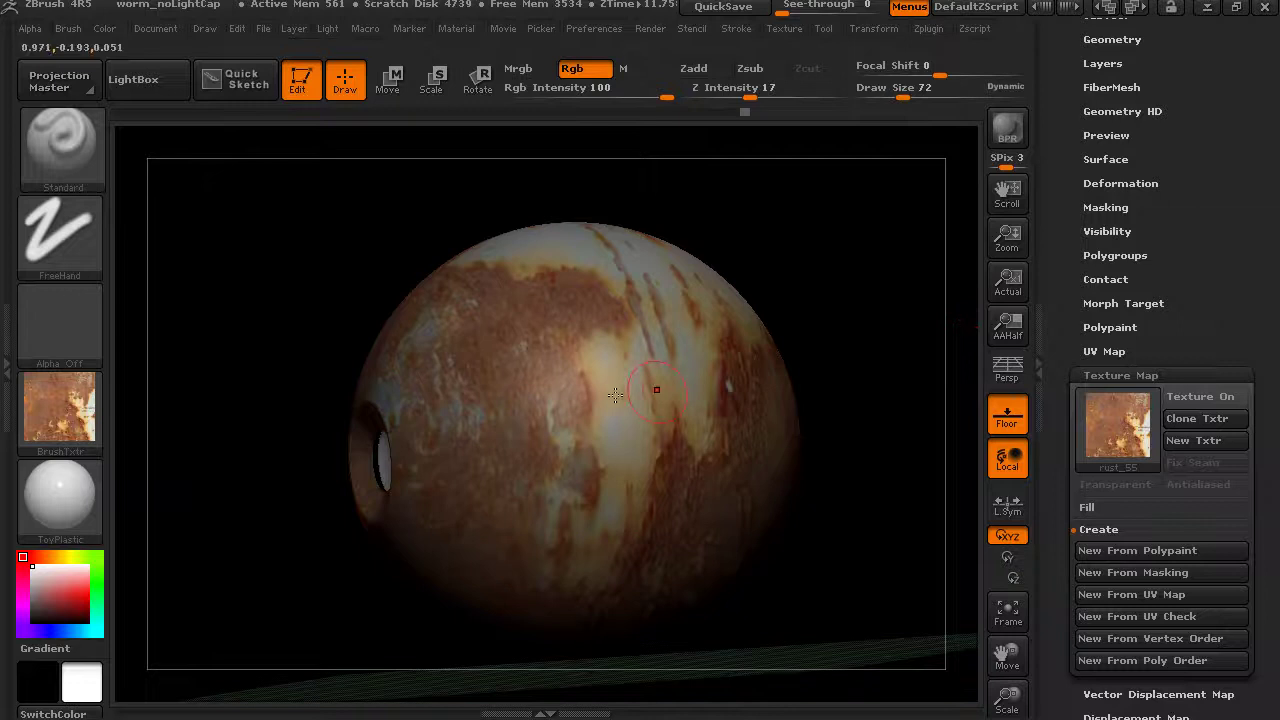
{"action": "left_click_drag", "start_coordinate": [705, 267], "coordinate": [800, 440]}
{"action": "left_click_drag", "start_coordinate": [787, 290], "coordinate": [786, 364]}
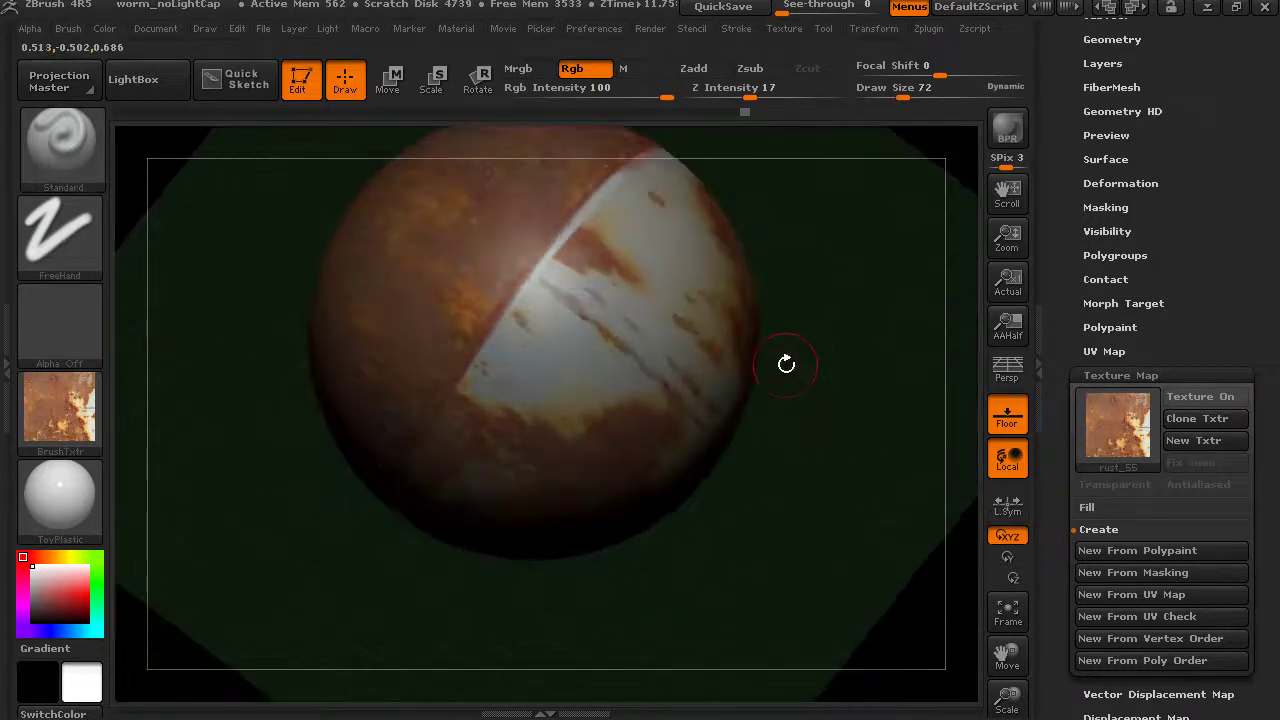
{"action": "left_click_drag", "start_coordinate": [72, 590], "coordinate": [545, 478]}
{"action": "left_click_drag", "start_coordinate": [322, 568], "coordinate": [563, 440]}
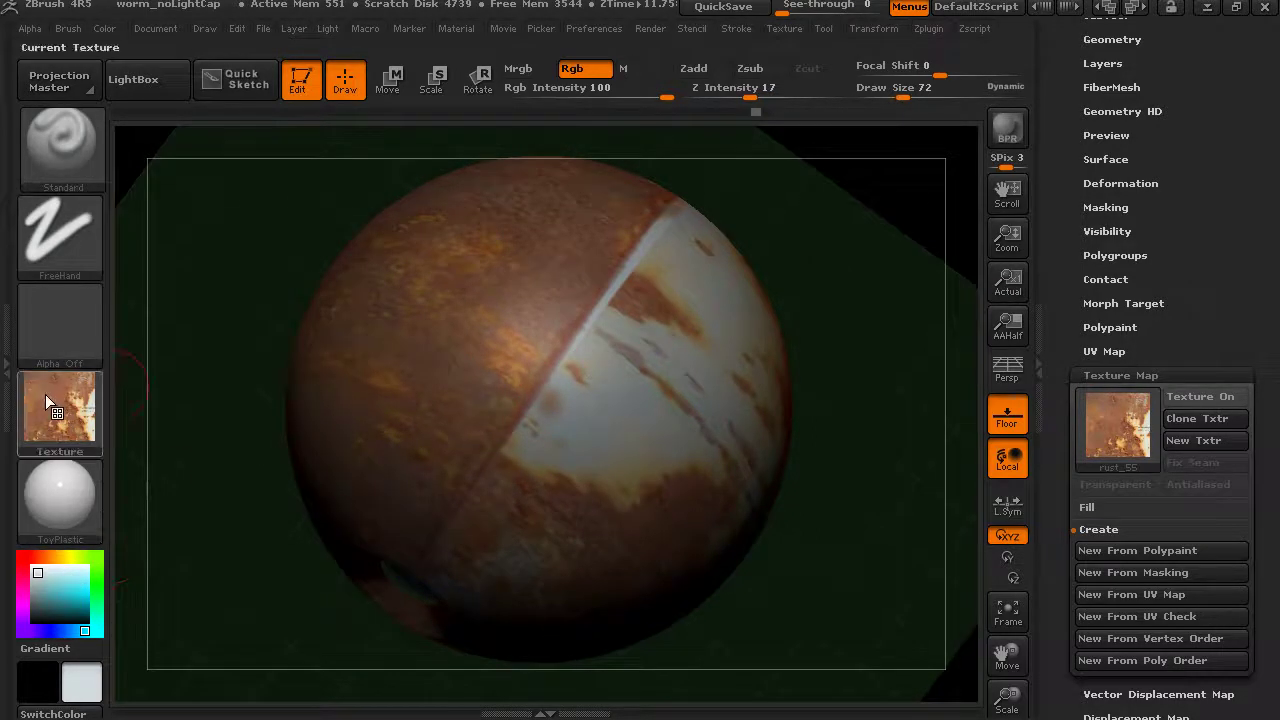
{"action": "left_click", "coordinate": [45, 394]}
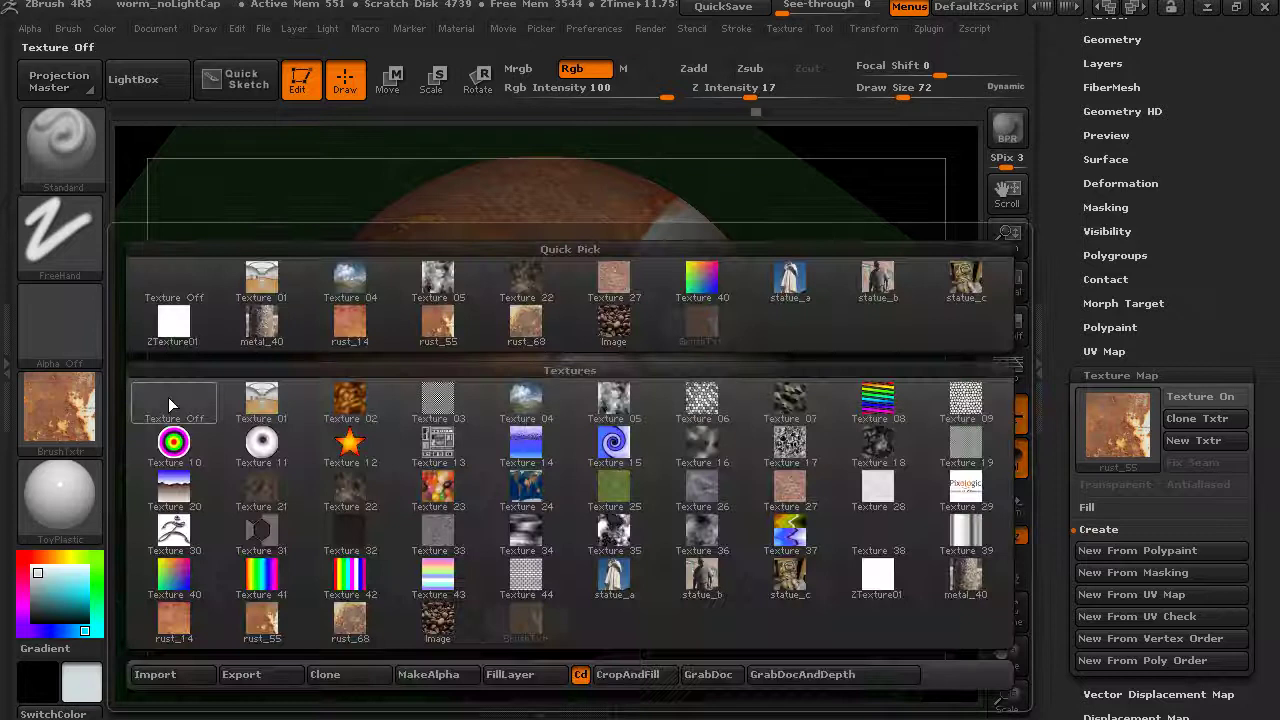
{"action": "left_click", "coordinate": [168, 397]}
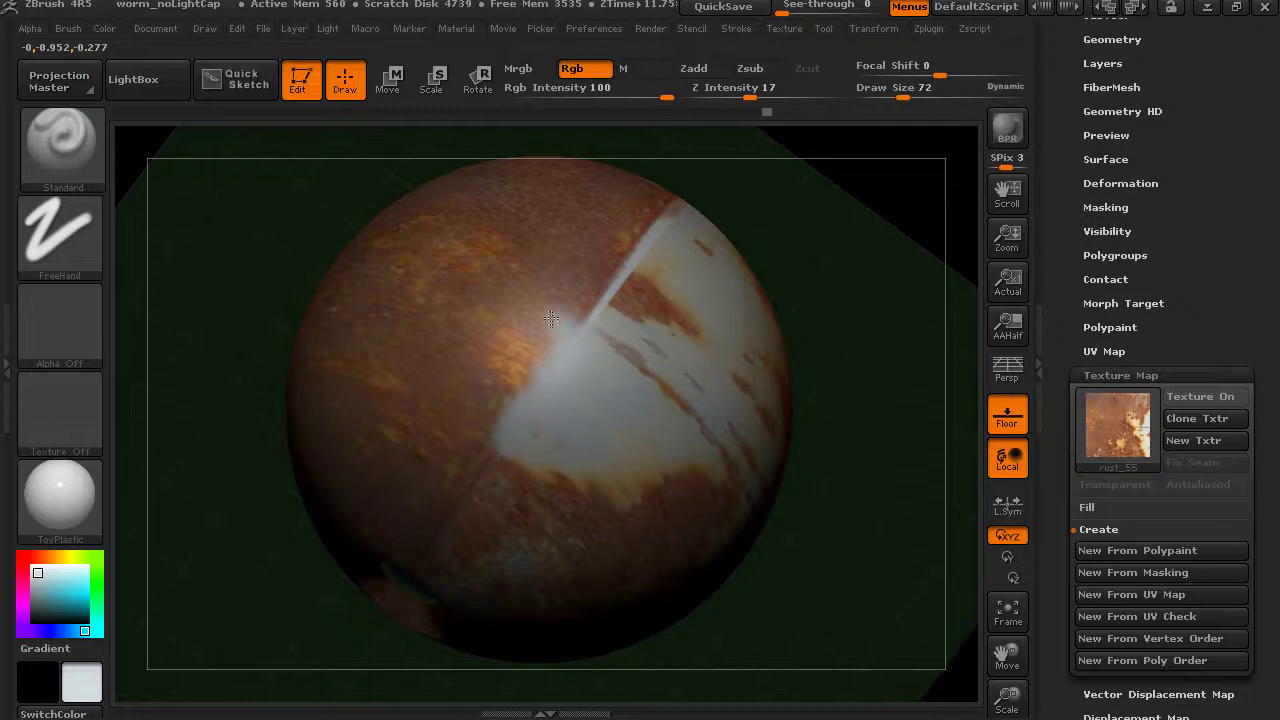
Step: Continue painting over the remaining seam with rust-brown and off-white colours sampled from the neighbouring surface
{"action": "left_click_drag", "start_coordinate": [886, 295], "coordinate": [716, 290]}
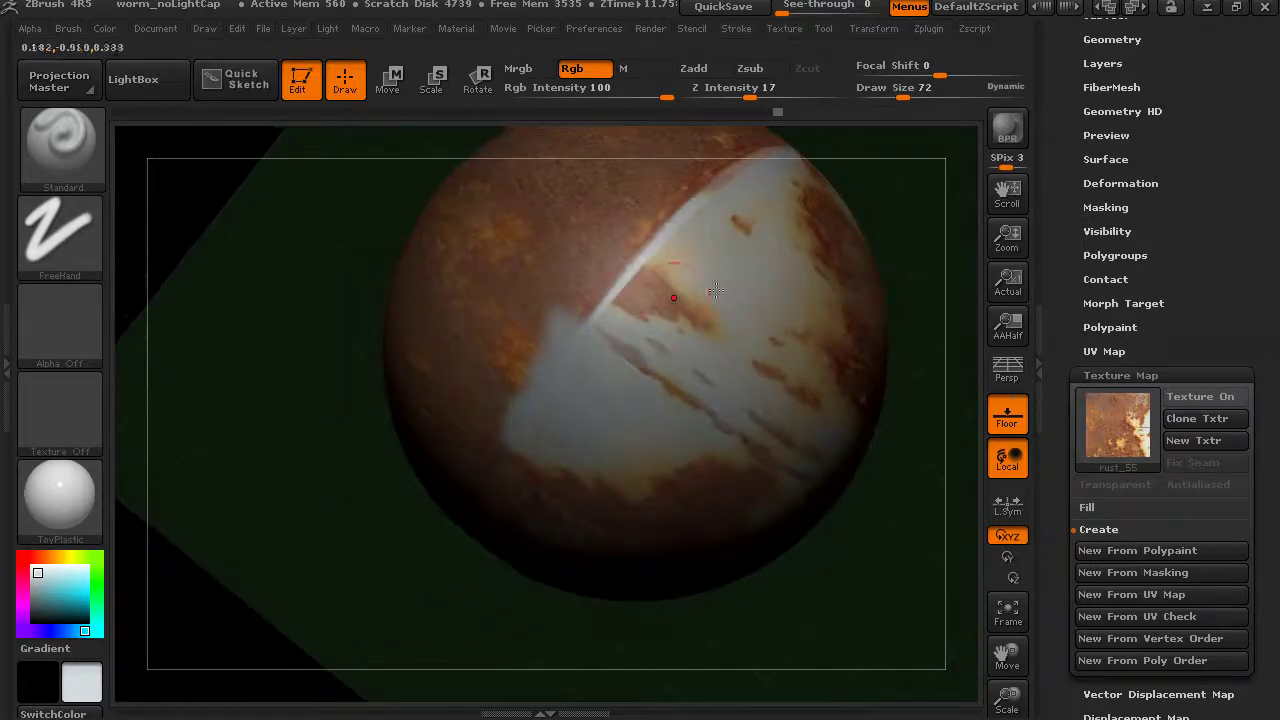
{"action": "key", "text": "c"}
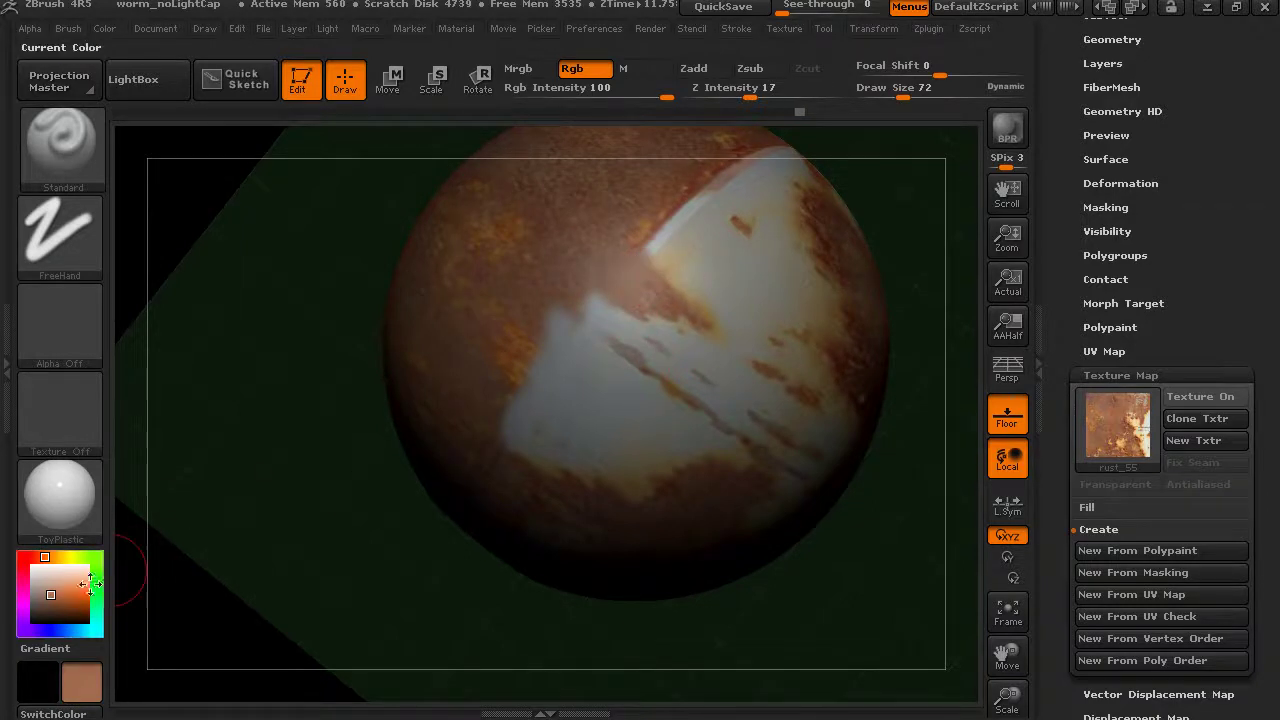
{"action": "mouse_move", "coordinate": [62, 594]}
{"action": "left_mouse_down"}
{"action": "mouse_move", "coordinate": [420, 466]}
{"action": "mouse_move", "coordinate": [726, 262]}
{"action": "mouse_move", "coordinate": [661, 233]}
{"action": "left_mouse_up"}
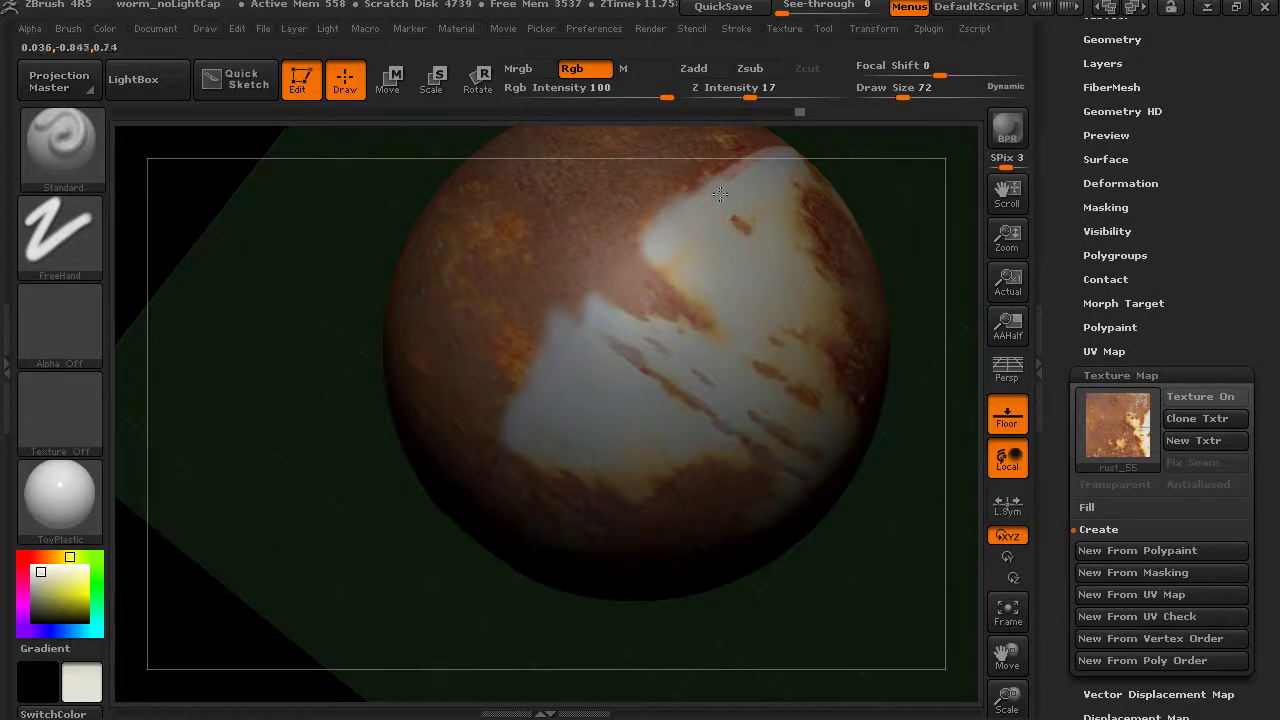
{"action": "mouse_move", "coordinate": [880, 560]}
{"action": "left_mouse_down"}
{"action": "mouse_move", "coordinate": [666, 431]}
{"action": "mouse_move", "coordinate": [410, 555]}
{"action": "mouse_move", "coordinate": [768, 327]}
{"action": "left_mouse_up"}
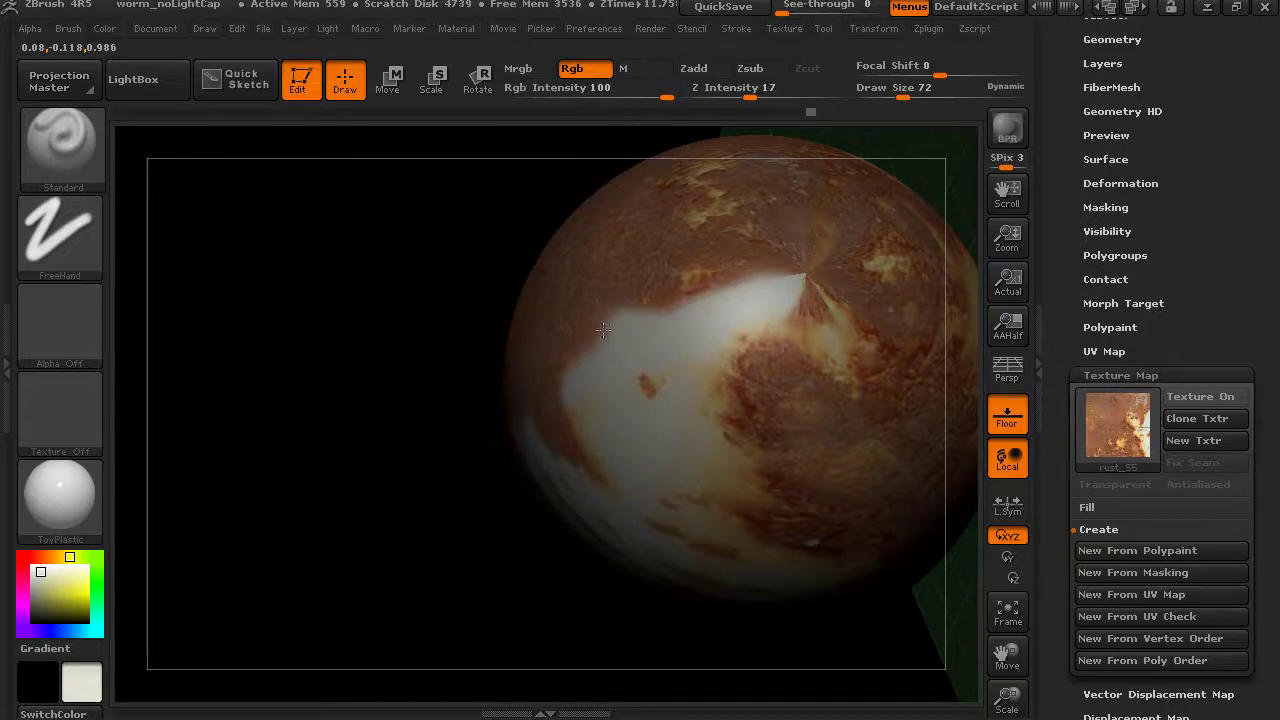
{"action": "left_click_drag", "start_coordinate": [500, 371], "coordinate": [901, 394]}
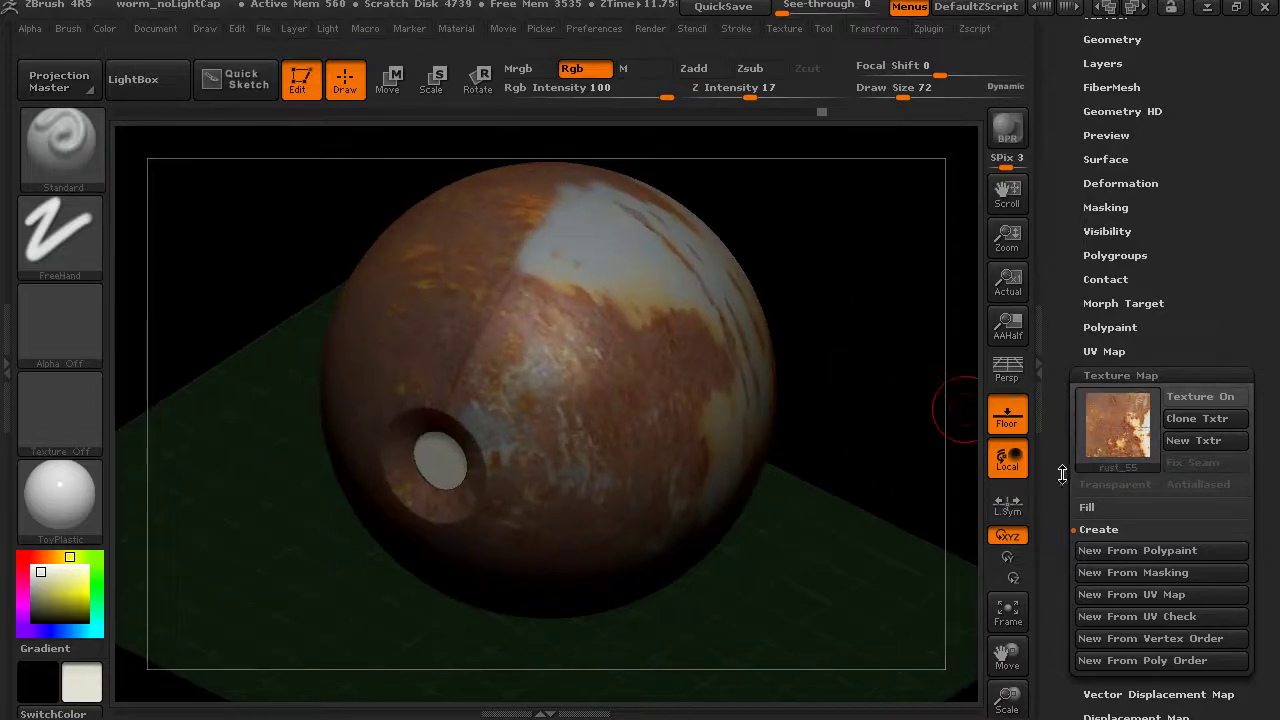
Step: Try to create a new texture map from the eye's polypaint, and undo it
{"action": "left_click_drag", "start_coordinate": [1121, 377], "coordinate": [1121, 297]}
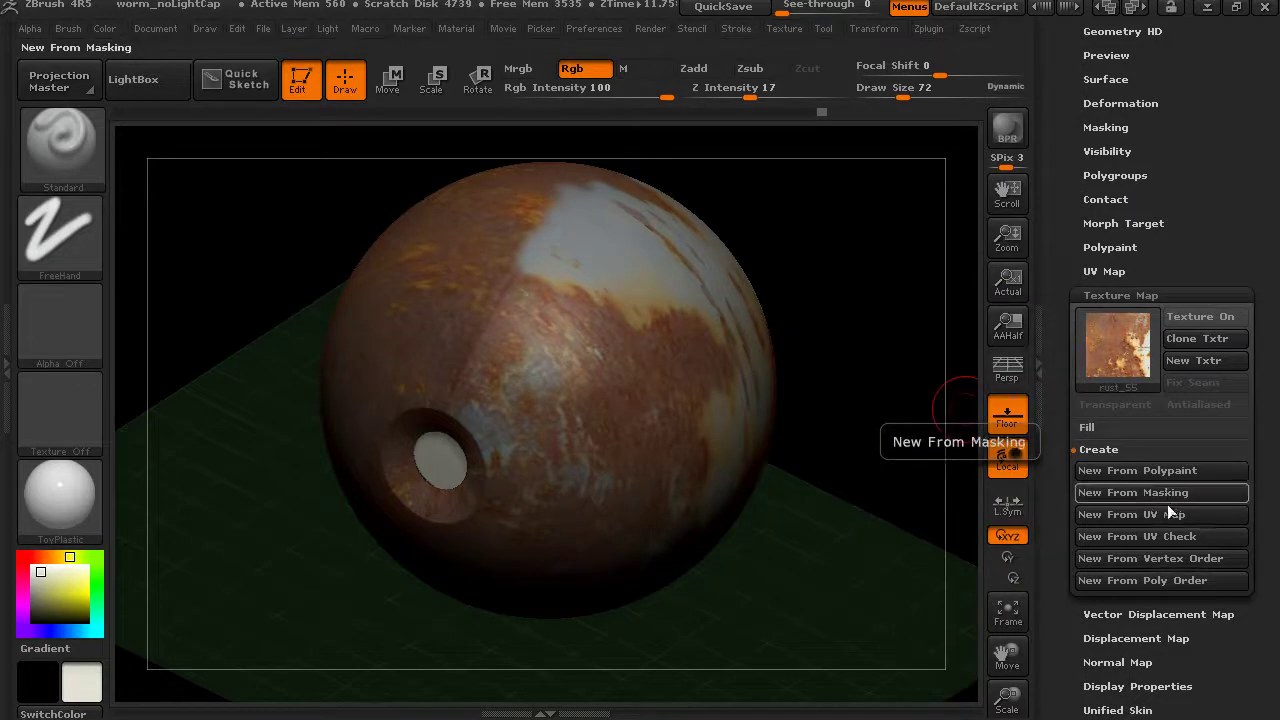
{"action": "left_click", "coordinate": [1140, 467]}
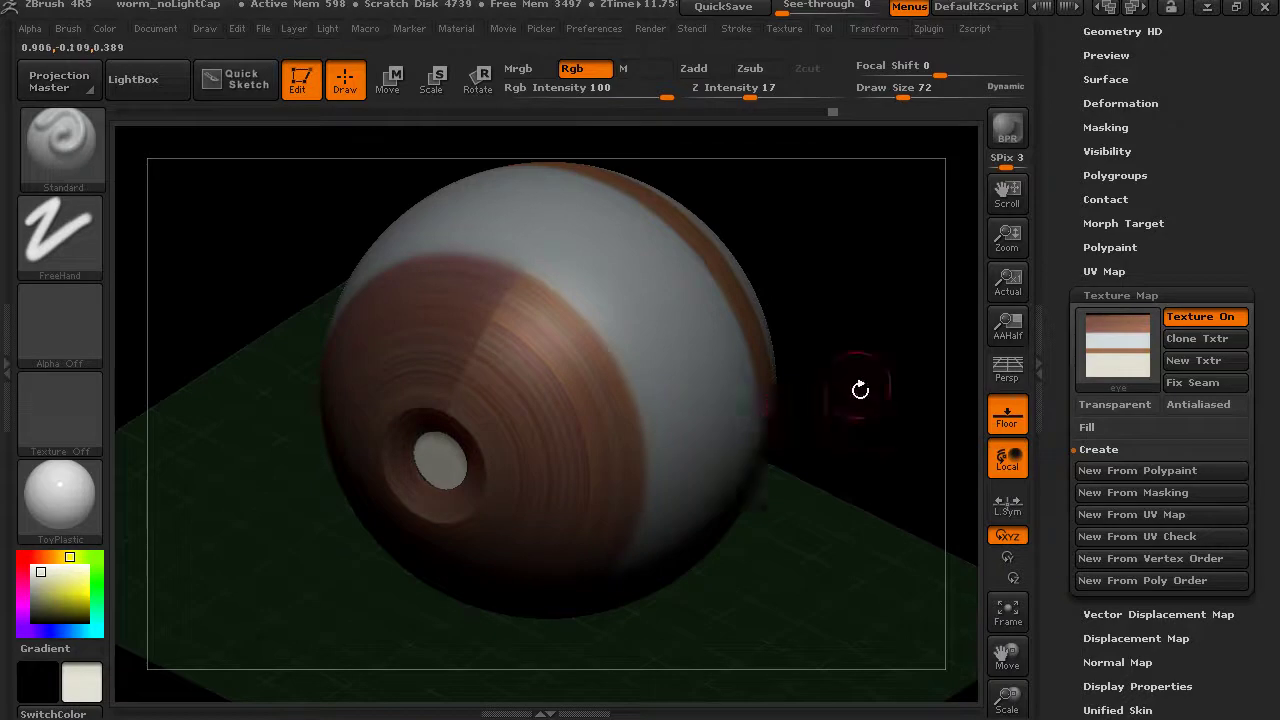
{"action": "left_click_drag", "start_coordinate": [857, 380], "coordinate": [577, 422]}
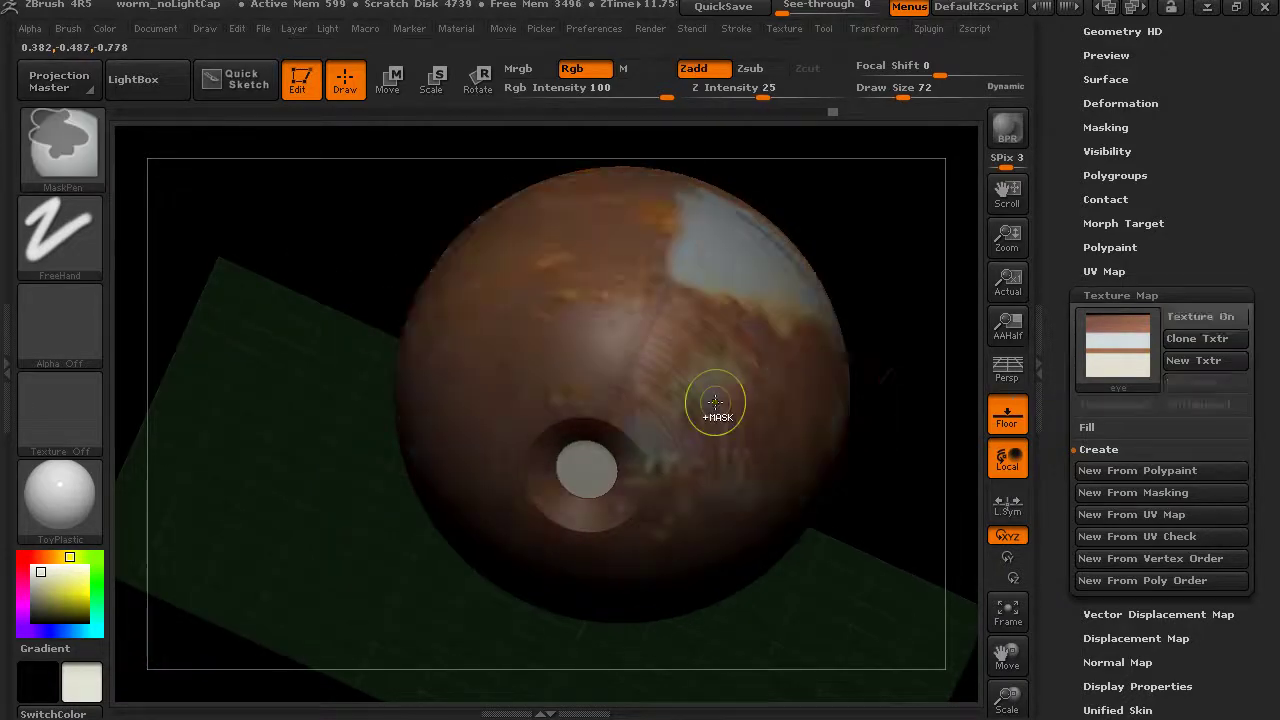
{"action": "left_click_drag", "start_coordinate": [909, 400], "coordinate": [809, 440]}
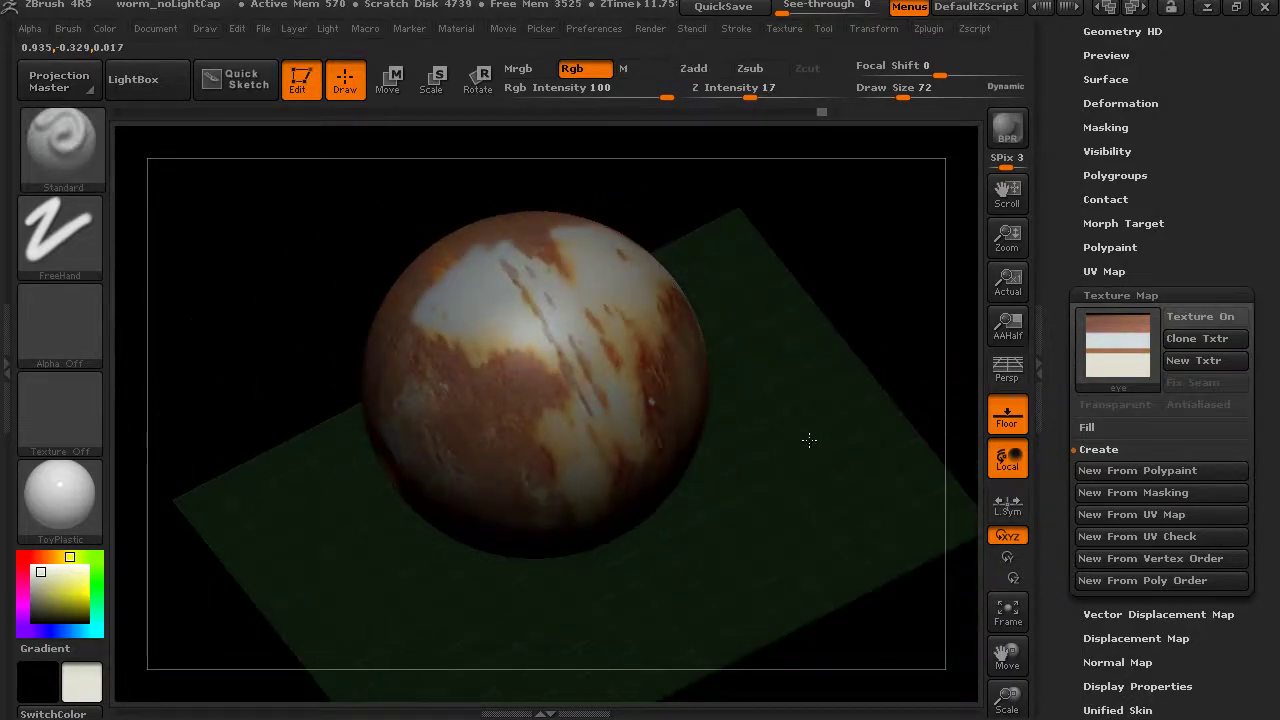
Step: Lower the eye's geometry to subdivision level 1
{"action": "left_click_drag", "start_coordinate": [1055, 271], "coordinate": [1069, 460]}
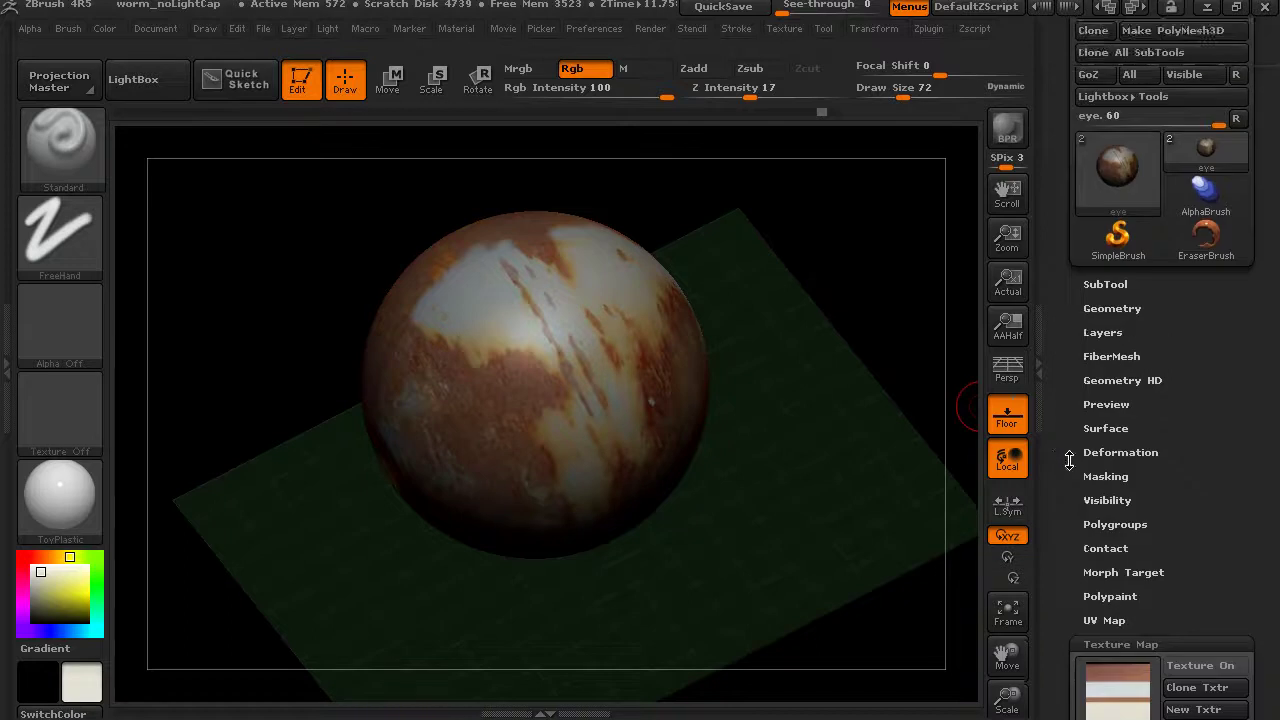
{"action": "left_click", "coordinate": [1103, 310]}
{"action": "left_click_drag", "start_coordinate": [1064, 287], "coordinate": [1090, 378]}
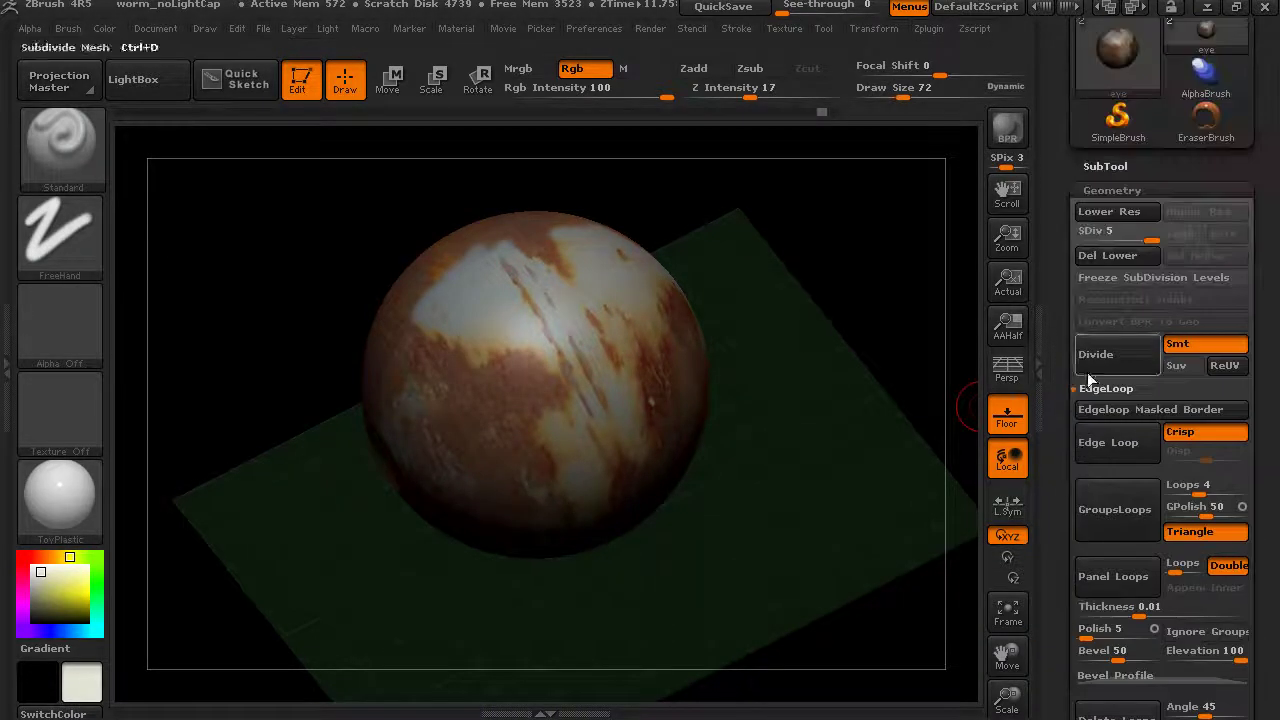
{"action": "left_click_drag", "start_coordinate": [1152, 240], "coordinate": [1080, 240]}
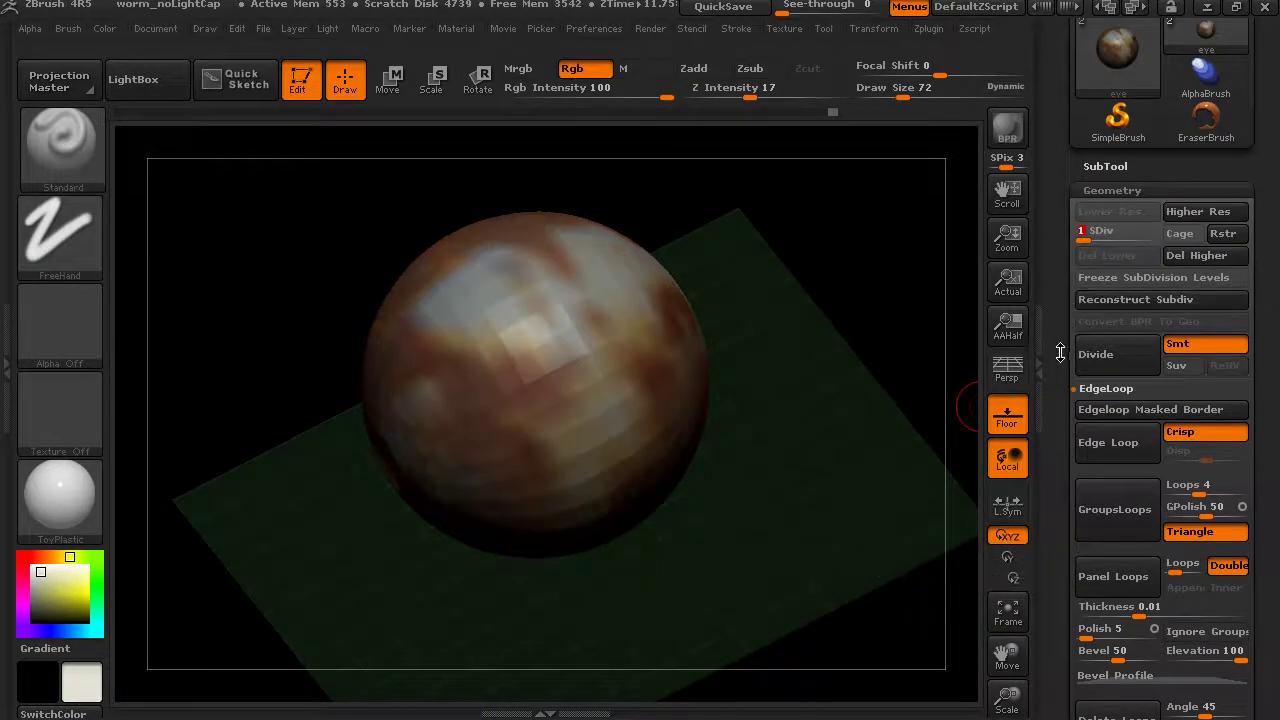
Step: Create new packed UVs (PUVTiles) for the eye
{"action": "left_click_drag", "start_coordinate": [1060, 353], "coordinate": [1068, 540]}
{"action": "left_click", "coordinate": [1070, 533]}
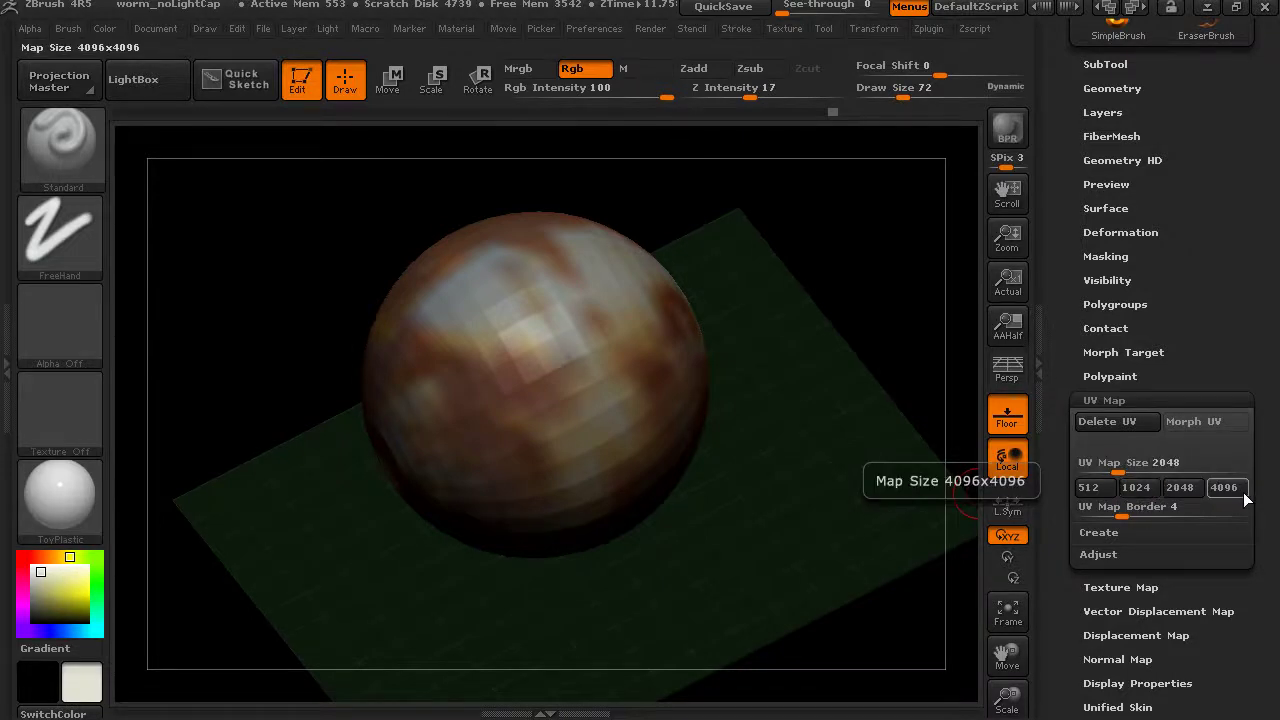
{"action": "left_click", "coordinate": [1099, 532]}
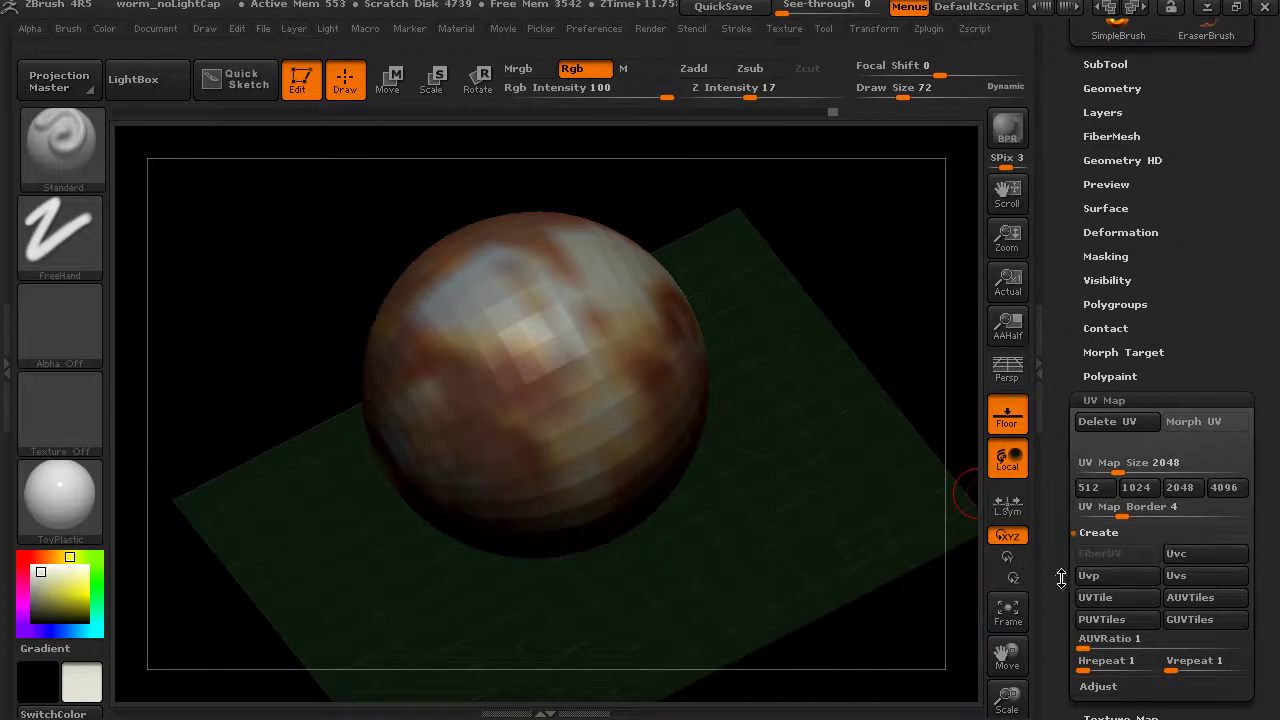
{"action": "left_click_drag", "start_coordinate": [1061, 580], "coordinate": [1061, 449]}
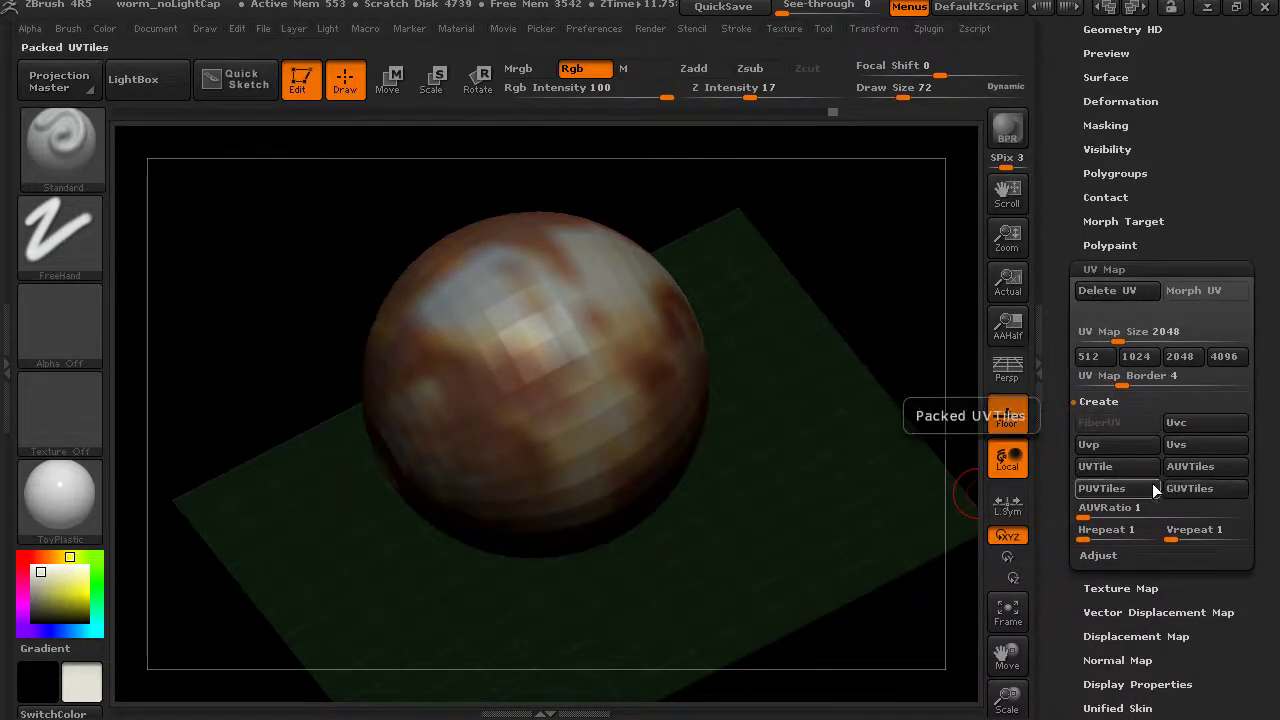
{"action": "left_click", "coordinate": [1137, 486]}
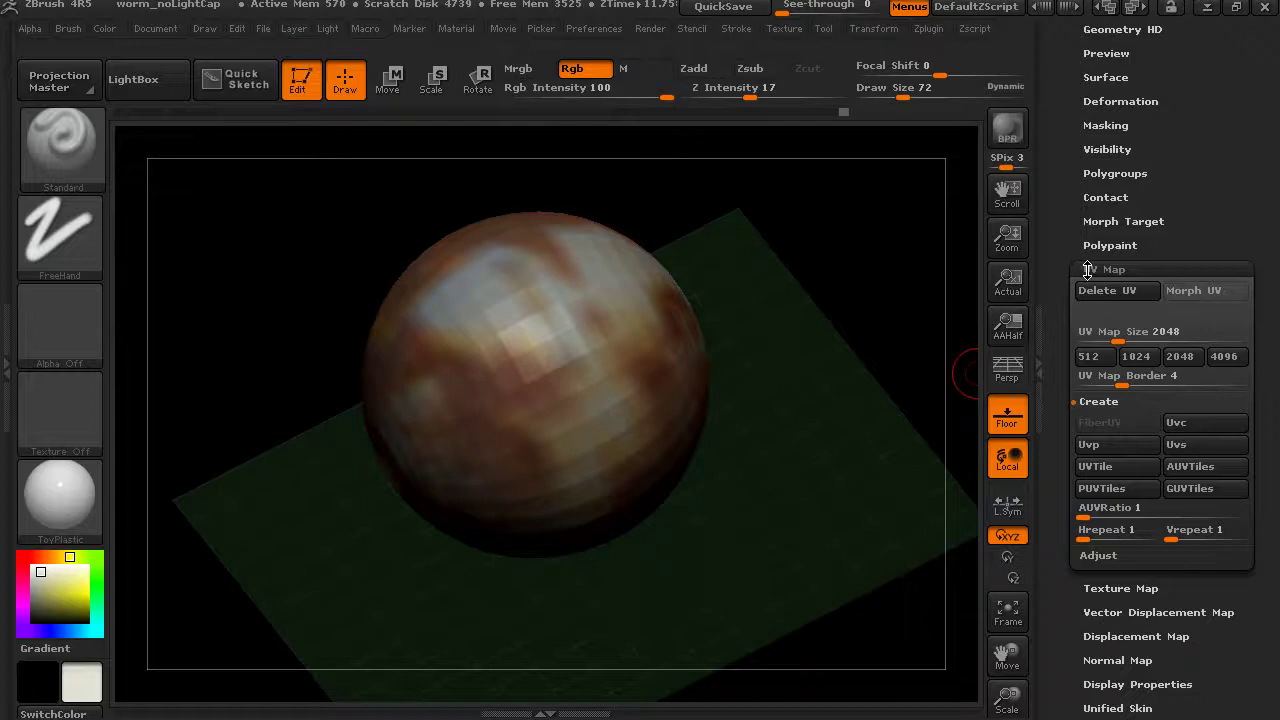
Step: Return the eye's geometry to subdivision level 5
{"action": "left_click", "coordinate": [1088, 270]}
{"action": "left_click_drag", "start_coordinate": [1076, 268], "coordinate": [1077, 445]}
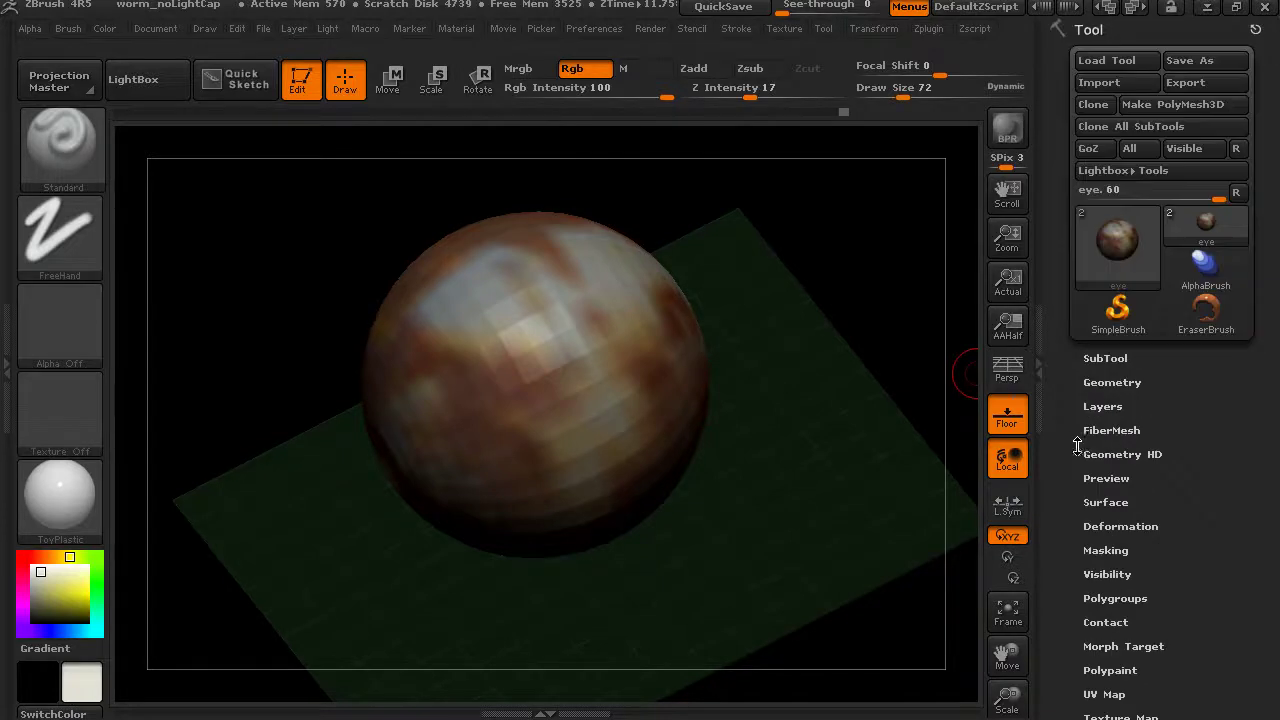
{"action": "left_click", "coordinate": [1113, 381]}
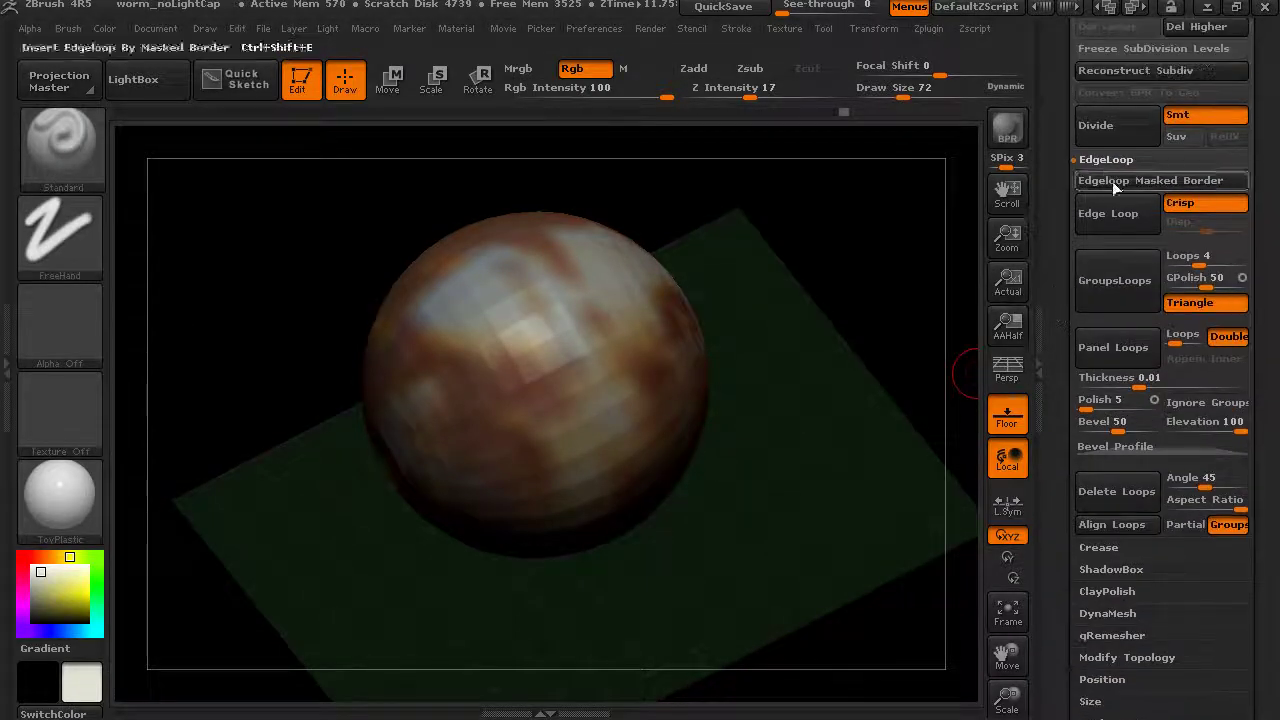
{"action": "scroll", "coordinate": [1113, 188], "scroll_direction": "up", "scroll_amount": 1}
{"action": "left_click", "coordinate": [1082, 180]}
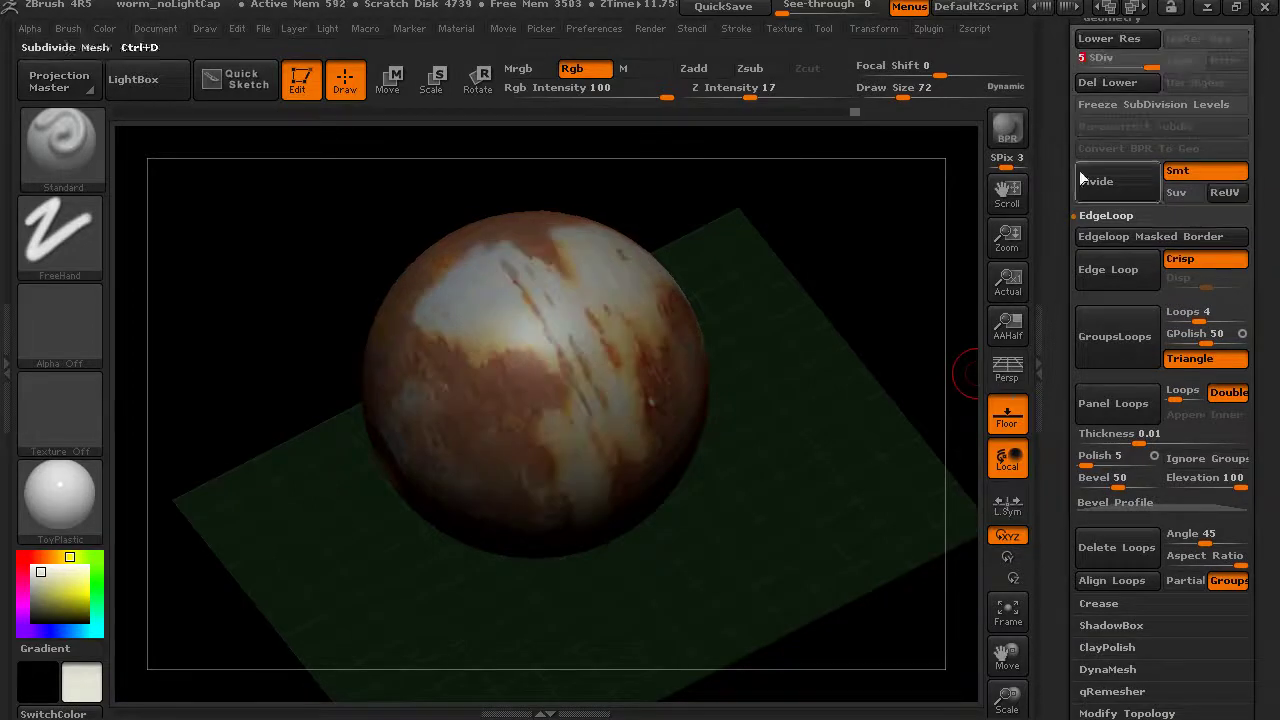
Step: Generate a new texture map from the eye's polypaint and inspect it around the model
{"action": "left_click_drag", "start_coordinate": [1060, 215], "coordinate": [1068, 30]}
{"action": "left_click_drag", "start_coordinate": [1076, 420], "coordinate": [1112, 370]}
{"action": "left_click", "coordinate": [1120, 465]}
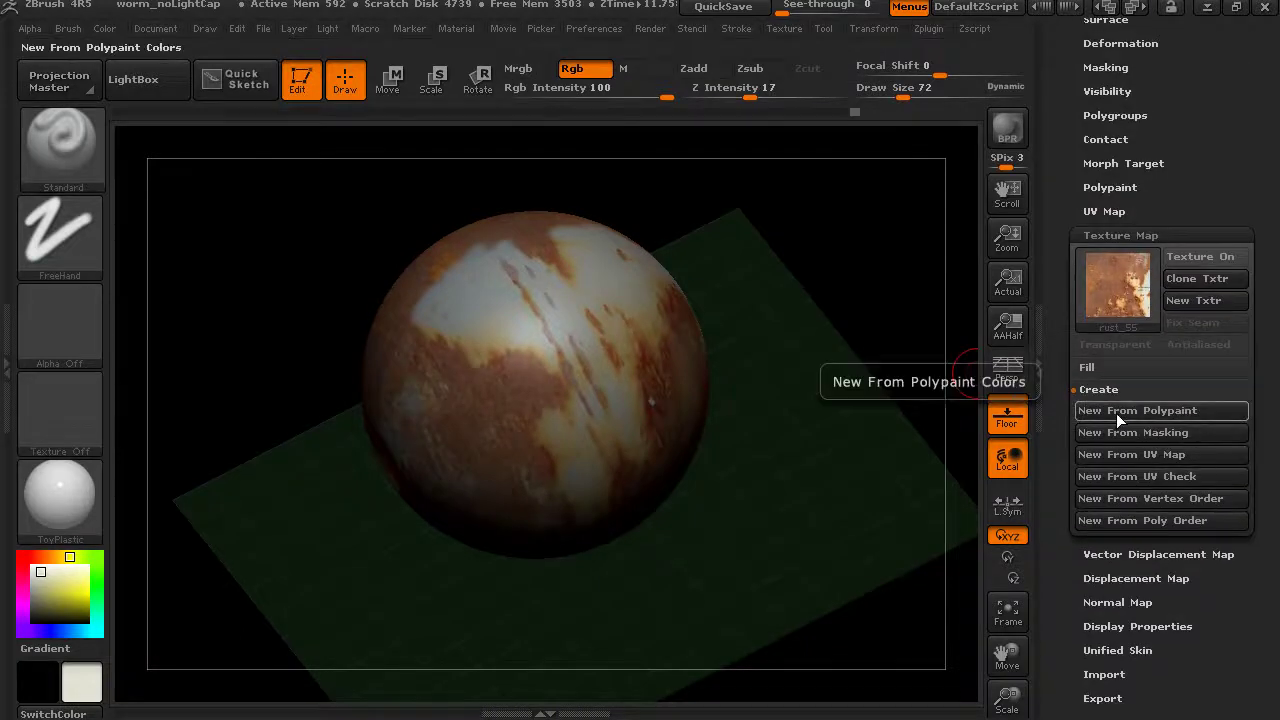
{"action": "left_click", "coordinate": [1117, 413]}
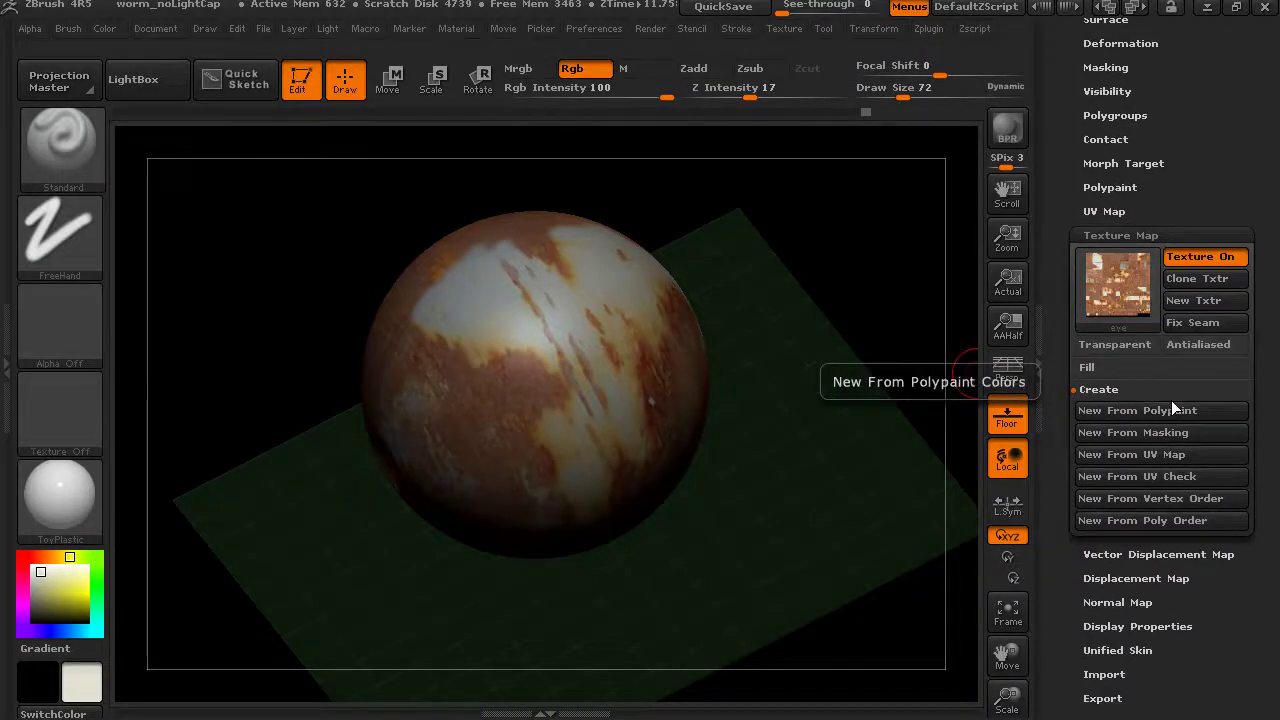
{"action": "left_click_drag", "start_coordinate": [940, 343], "coordinate": [857, 491]}
{"action": "left_click_drag", "start_coordinate": [864, 330], "coordinate": [890, 292]}
Step: Clone the eye's generated texture map so it becomes available as the current texture
{"action": "mouse_move", "coordinate": [1105, 297]}
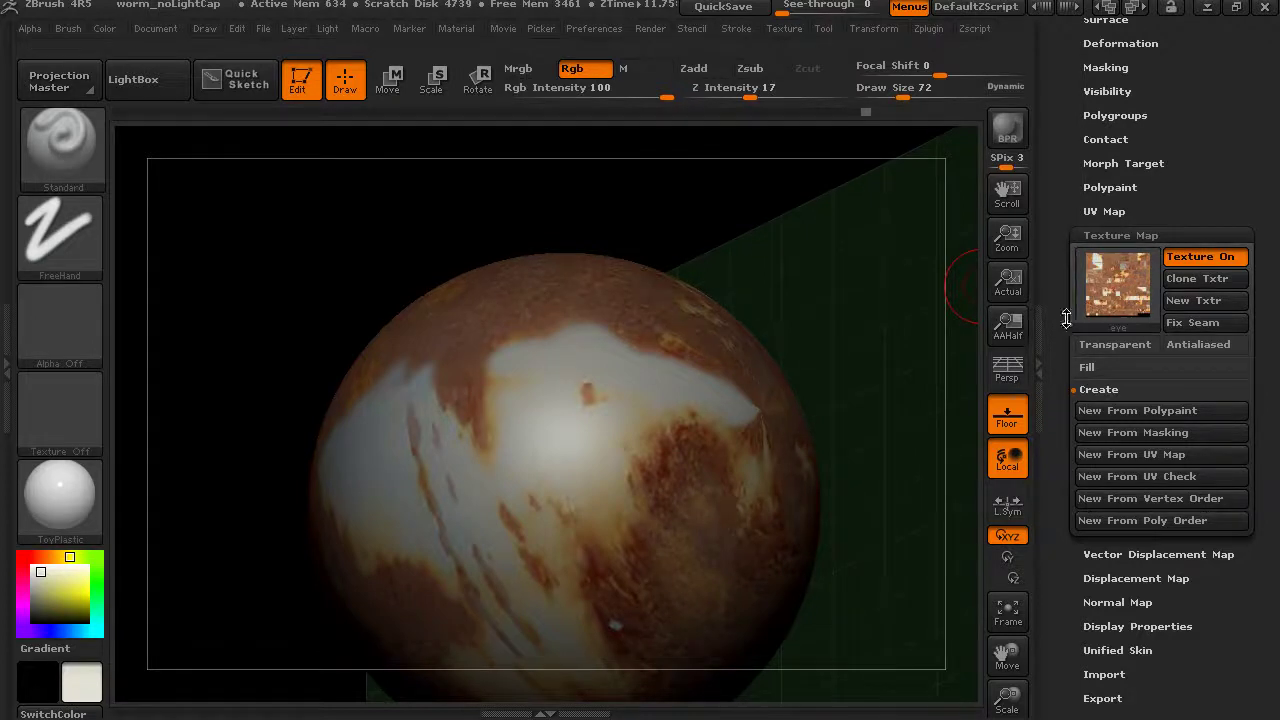
{"action": "scroll", "coordinate": [1115, 305], "scroll_direction": "up", "scroll_amount": 1}
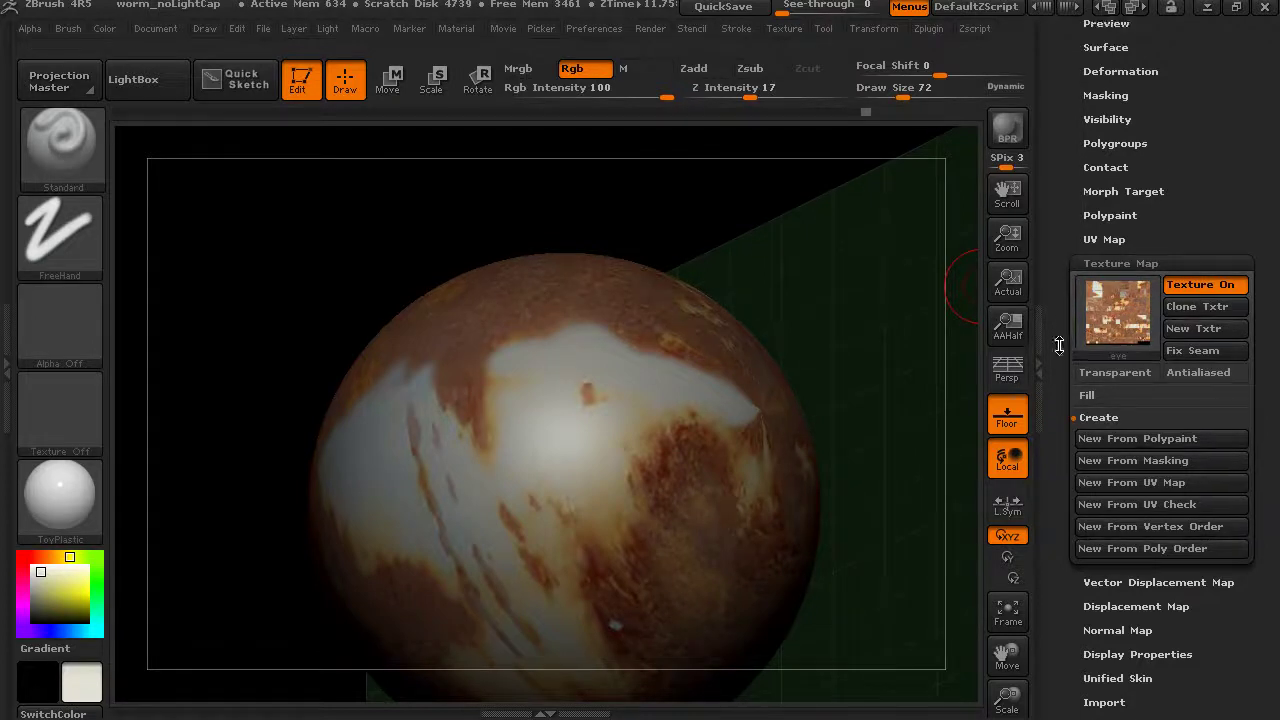
{"action": "left_click", "coordinate": [1112, 318]}
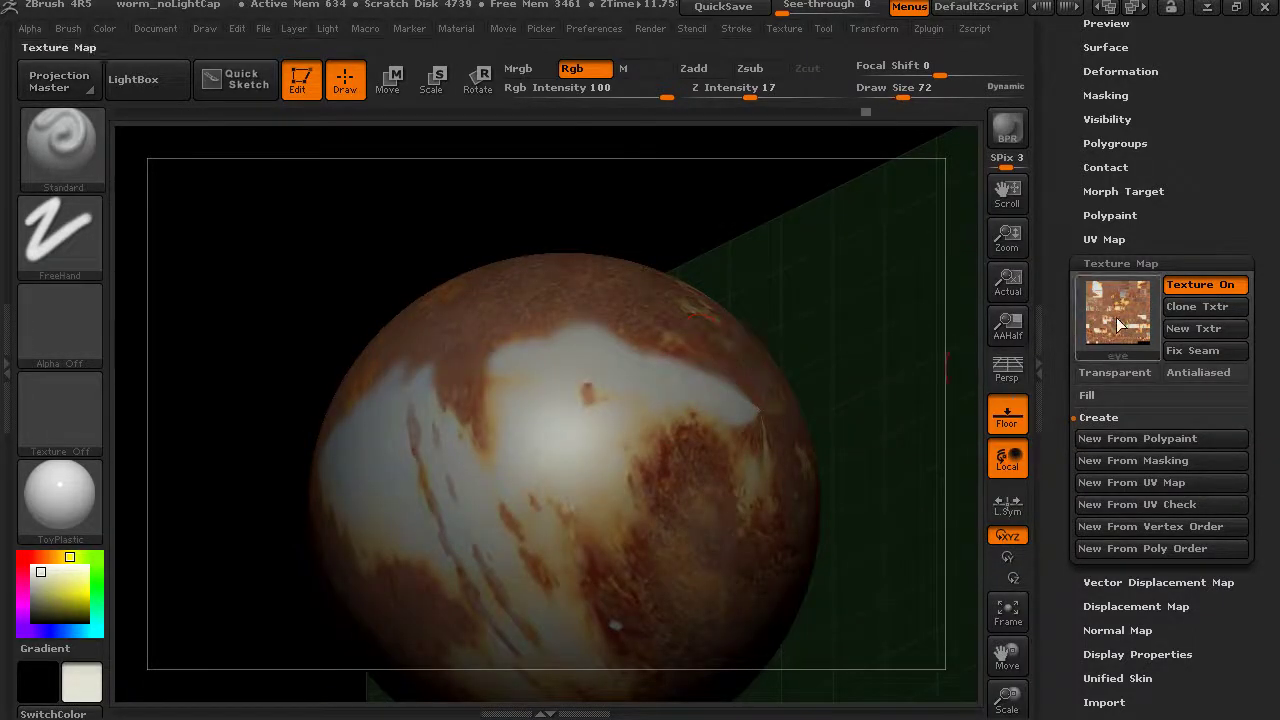
{"action": "left_click_drag", "start_coordinate": [940, 295], "coordinate": [788, 406]}
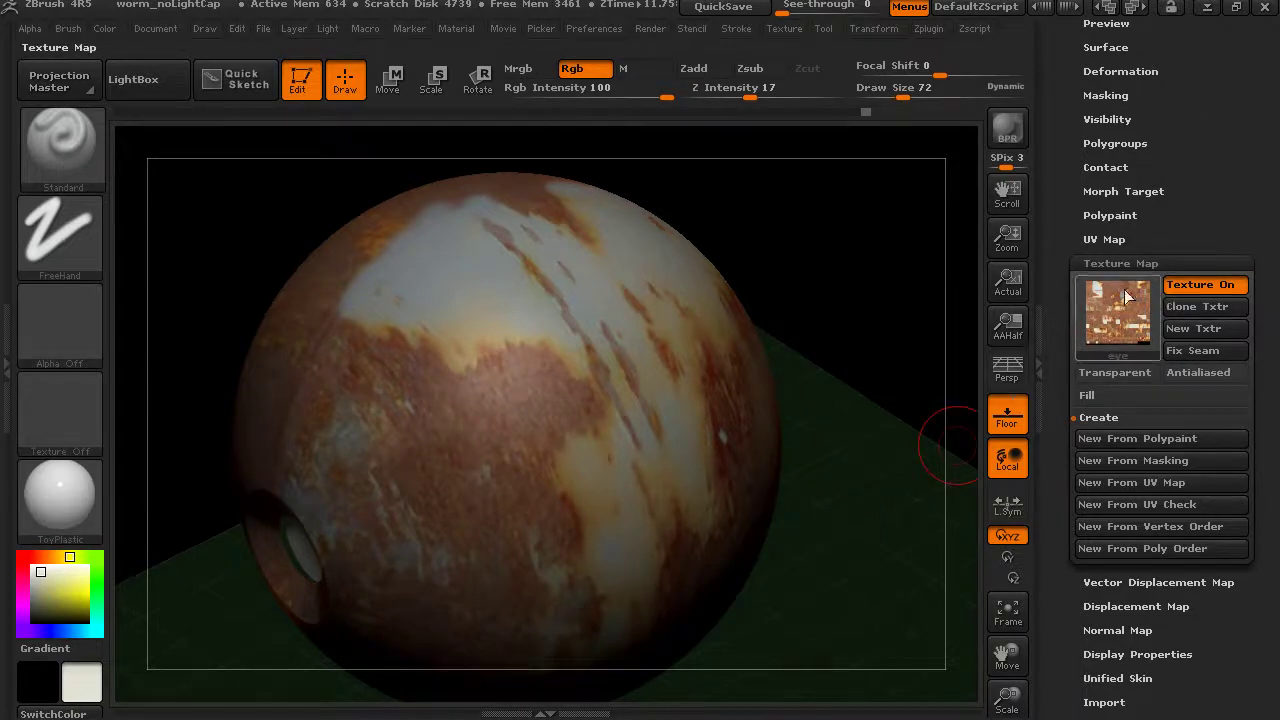
{"action": "left_click", "coordinate": [1207, 307]}
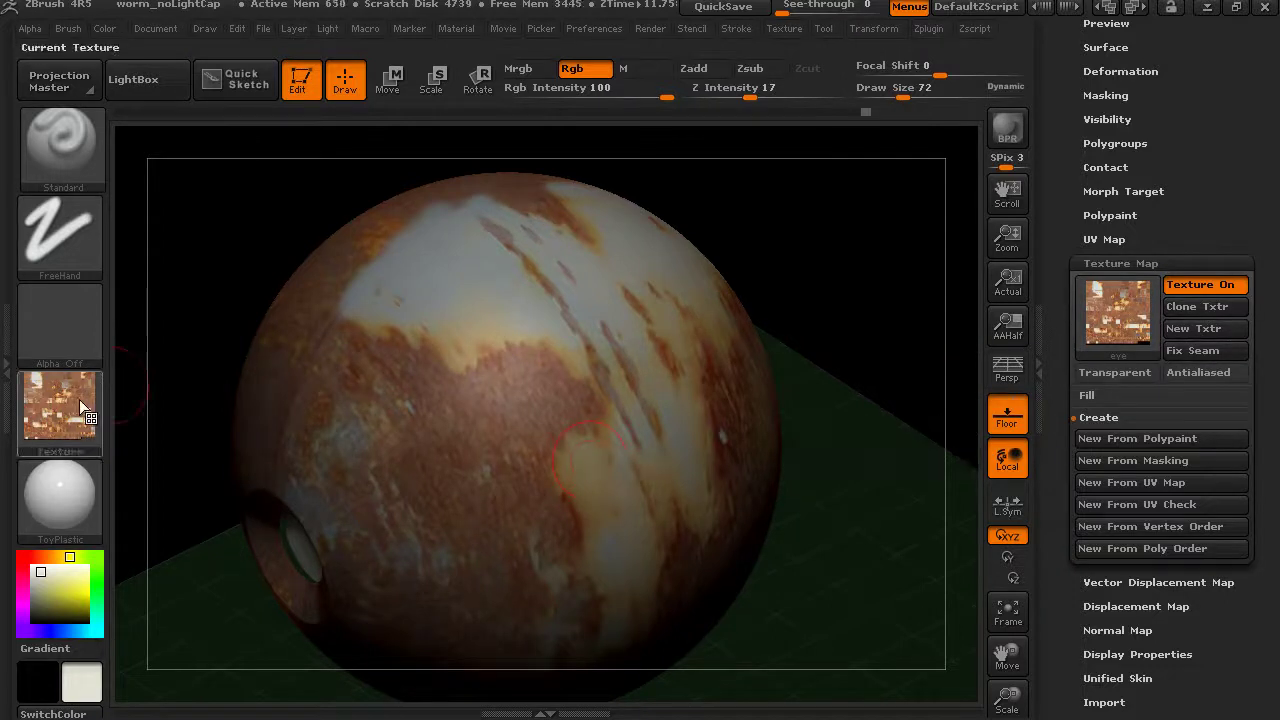
{"action": "mouse_move", "coordinate": [79, 399]}
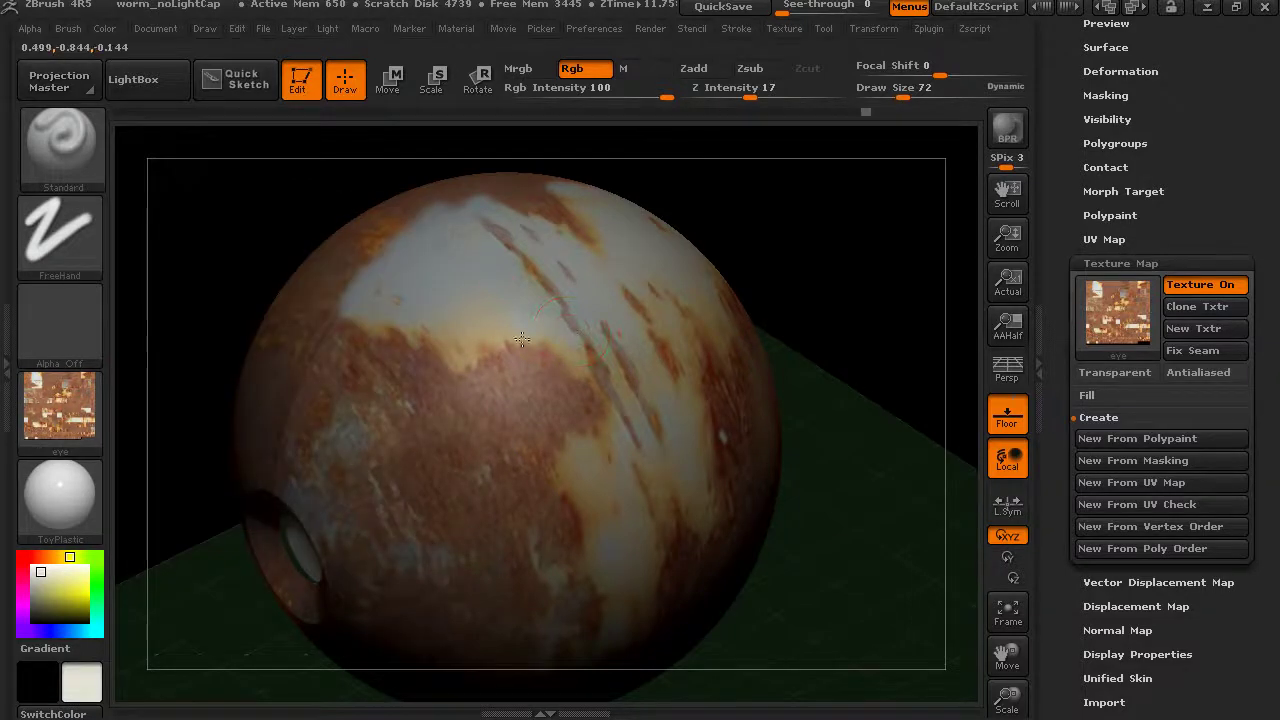
Step: Turn off the eye's texture map, and undo a trial brush stroke on its surface
{"action": "left_click", "coordinate": [1196, 286]}
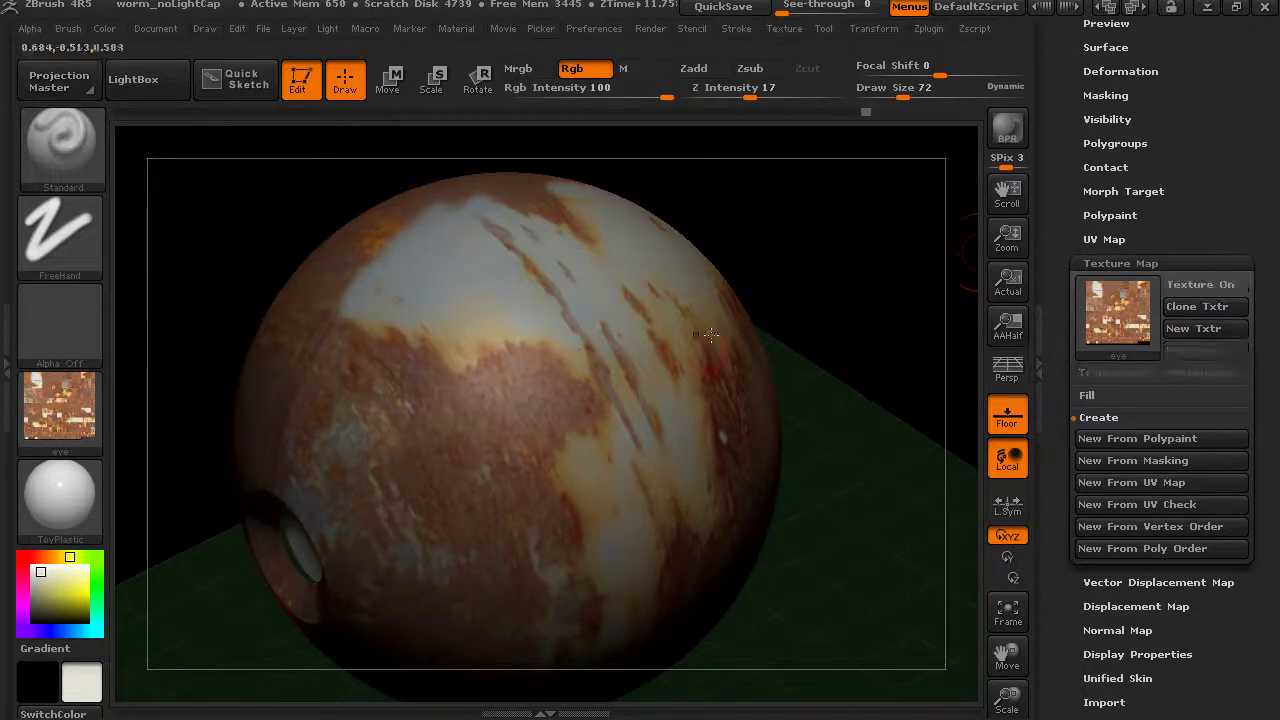
{"action": "mouse_move", "coordinate": [502, 310]}
{"action": "left_mouse_down"}
{"action": "mouse_move", "coordinate": [472, 351]}
{"action": "mouse_move", "coordinate": [448, 311]}
{"action": "mouse_move", "coordinate": [414, 324]}
{"action": "mouse_move", "coordinate": [418, 358]}
{"action": "mouse_move", "coordinate": [367, 304]}
{"action": "mouse_move", "coordinate": [438, 248]}
{"action": "mouse_move", "coordinate": [507, 283]}
{"action": "mouse_move", "coordinate": [541, 265]}
{"action": "left_mouse_up"}
{"action": "key", "text": "ctrl+z"}
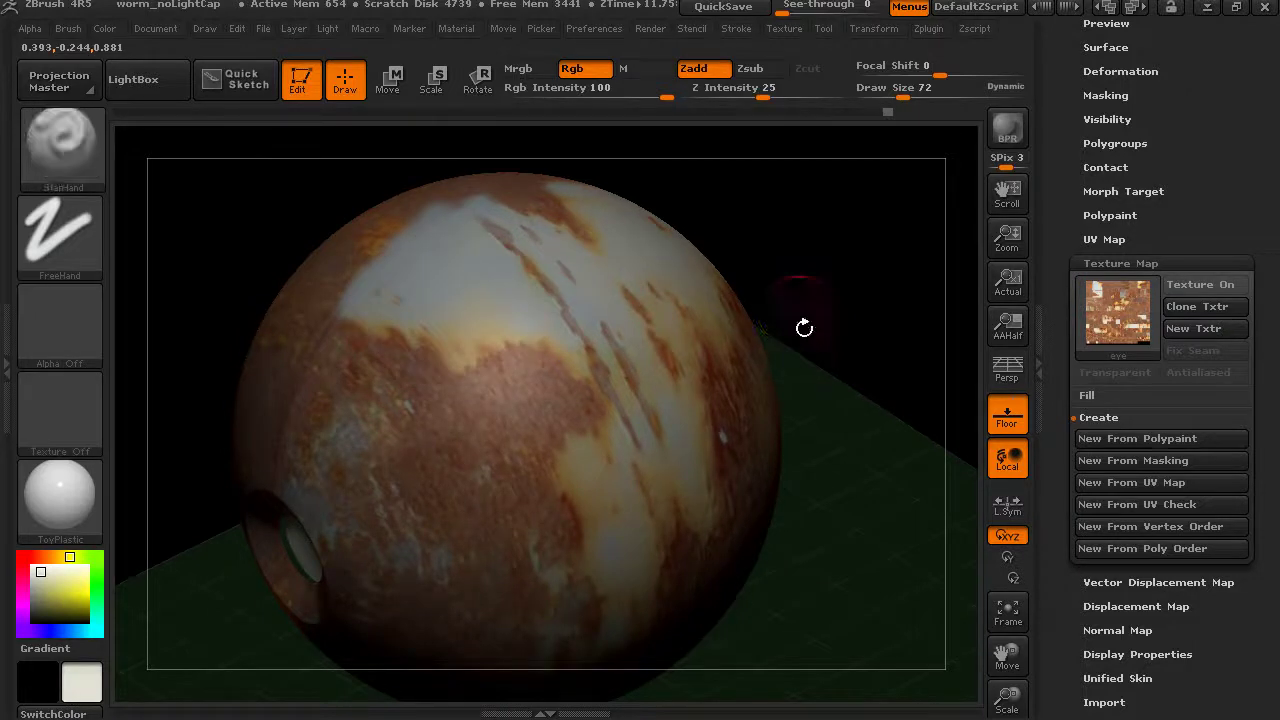
Step: Select the Standard brush, then check the current texture in the texture palette and look over the eye's surface
{"action": "left_click", "coordinate": [680, 105]}
{"action": "left_click", "coordinate": [785, 30]}
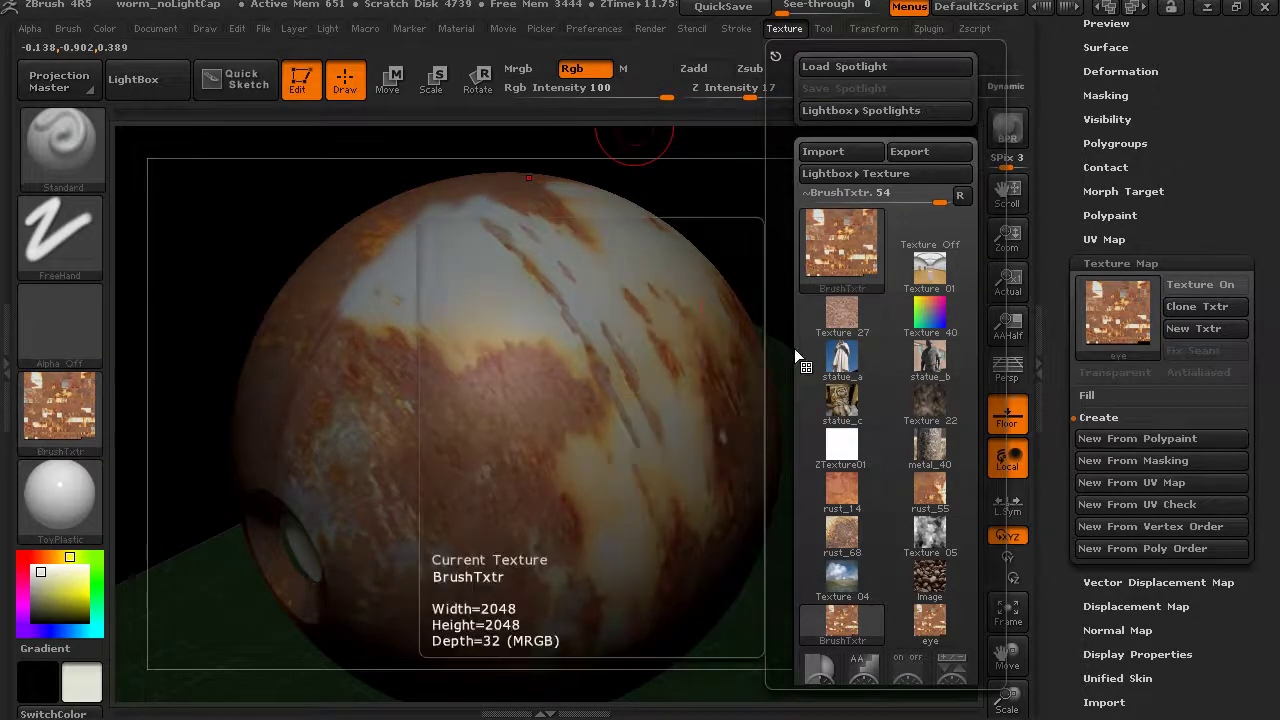
{"action": "left_click_drag", "start_coordinate": [757, 270], "coordinate": [842, 214]}
{"action": "left_click_drag", "start_coordinate": [892, 337], "coordinate": [1043, 363]}
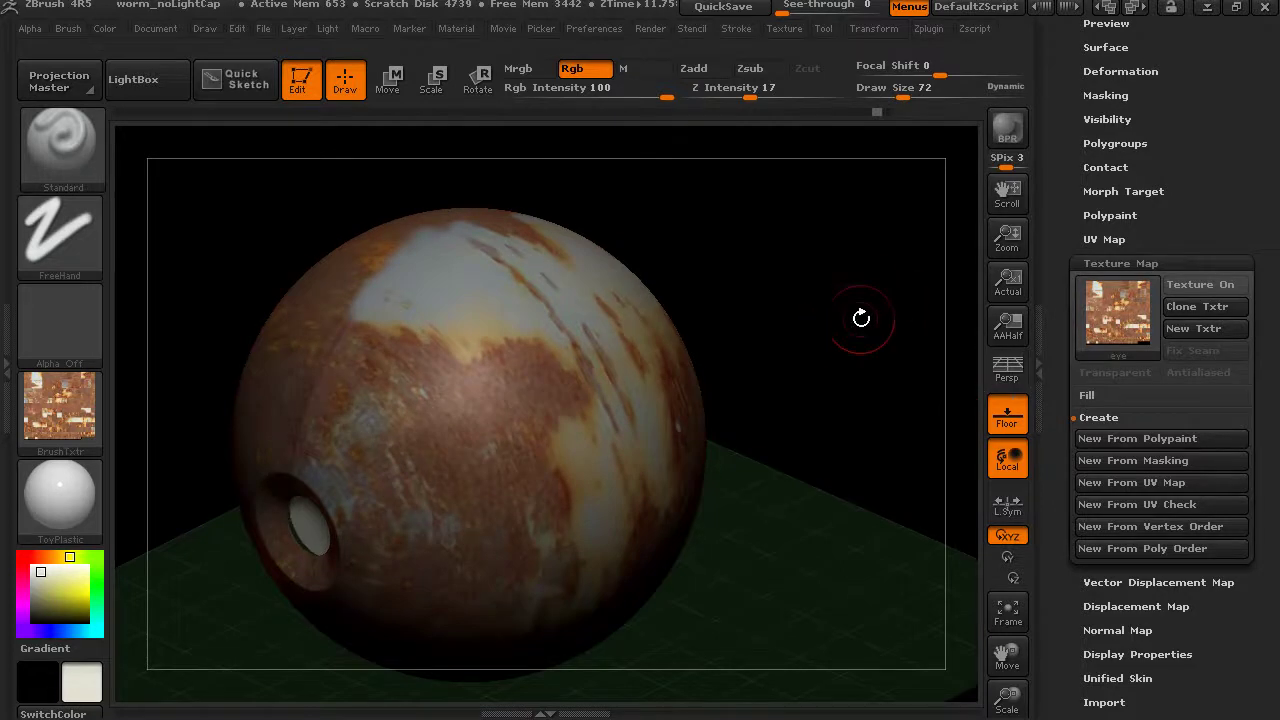
{"action": "left_click_drag", "start_coordinate": [857, 320], "coordinate": [851, 266]}
{"action": "left_click_drag", "start_coordinate": [787, 386], "coordinate": [873, 270]}
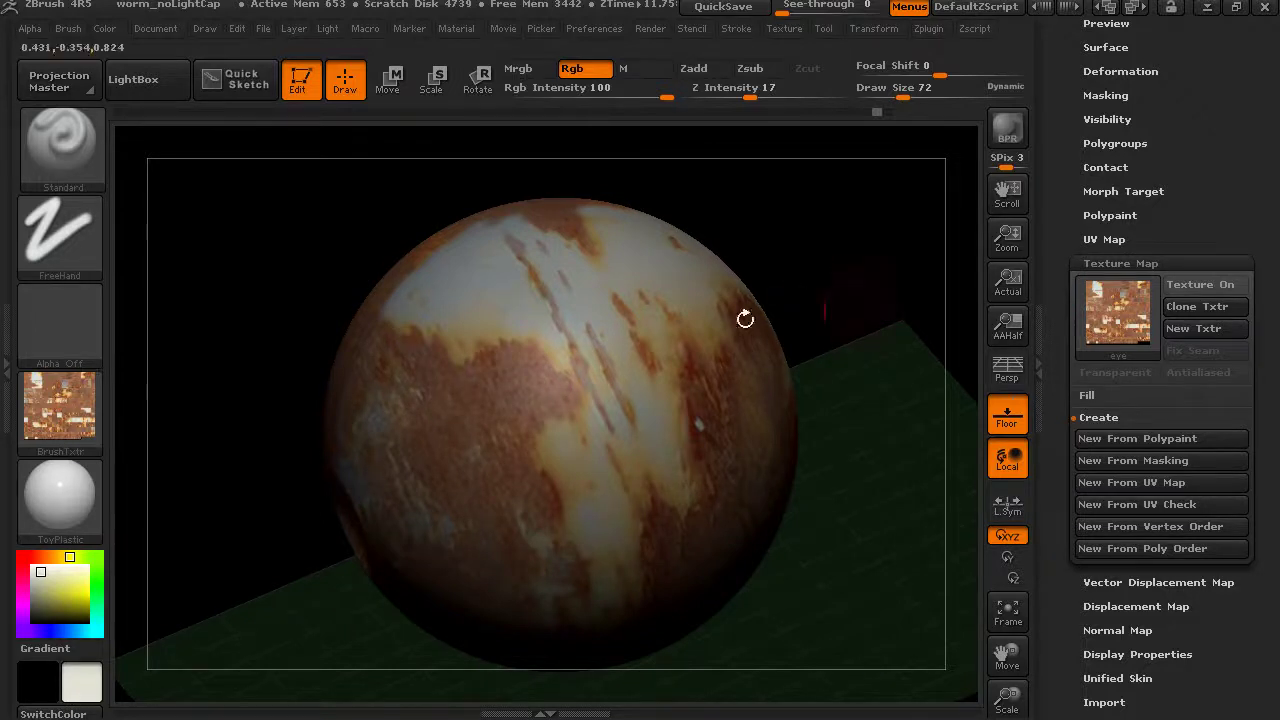
{"action": "mouse_move", "coordinate": [840, 273]}
{"action": "left_mouse_down"}
{"action": "mouse_move", "coordinate": [854, 326]}
{"action": "mouse_move", "coordinate": [818, 284]}
{"action": "left_mouse_up"}
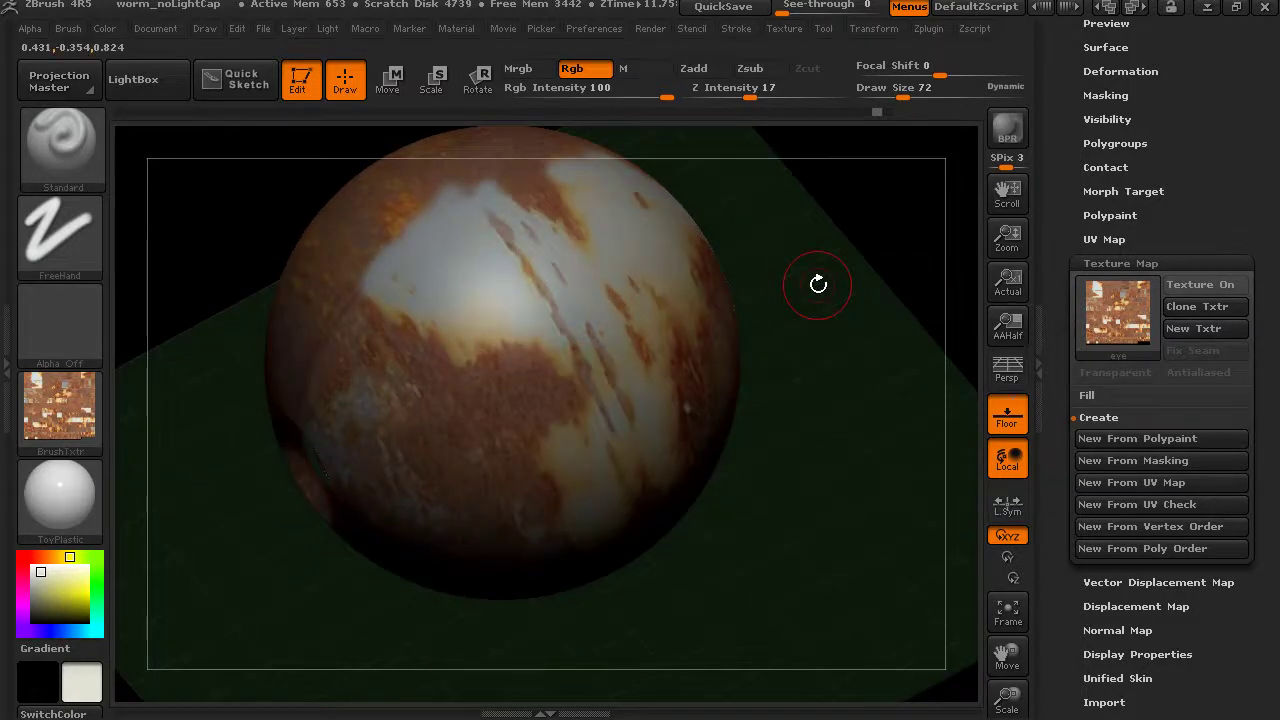
{"action": "left_click_drag", "start_coordinate": [832, 282], "coordinate": [181, 400]}
Step: Load the bullseye Texture 10 as the brush texture, and undo a trial freehand stroke across the eye
{"action": "left_click", "coordinate": [73, 412]}
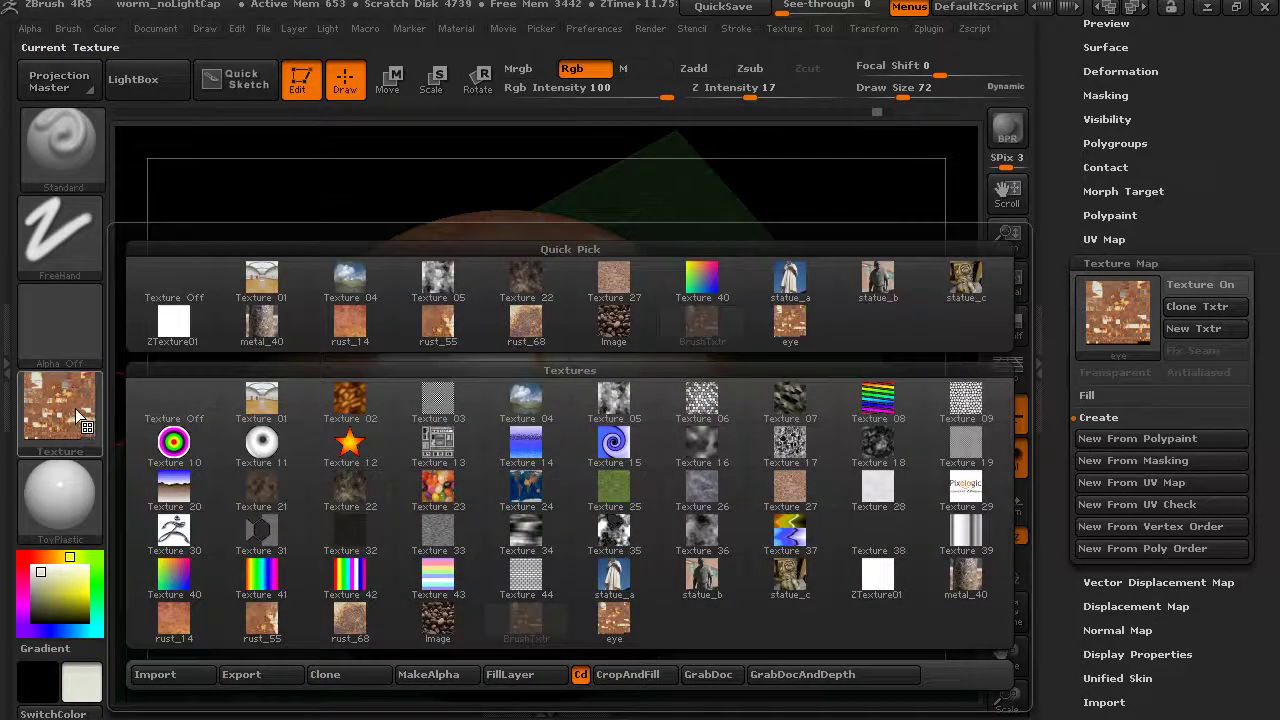
{"action": "left_click", "coordinate": [185, 450]}
{"action": "mouse_move", "coordinate": [385, 385]}
{"action": "left_mouse_down"}
{"action": "mouse_move", "coordinate": [445, 416]}
{"action": "mouse_move", "coordinate": [509, 397]}
{"action": "mouse_move", "coordinate": [548, 452]}
{"action": "left_mouse_up"}
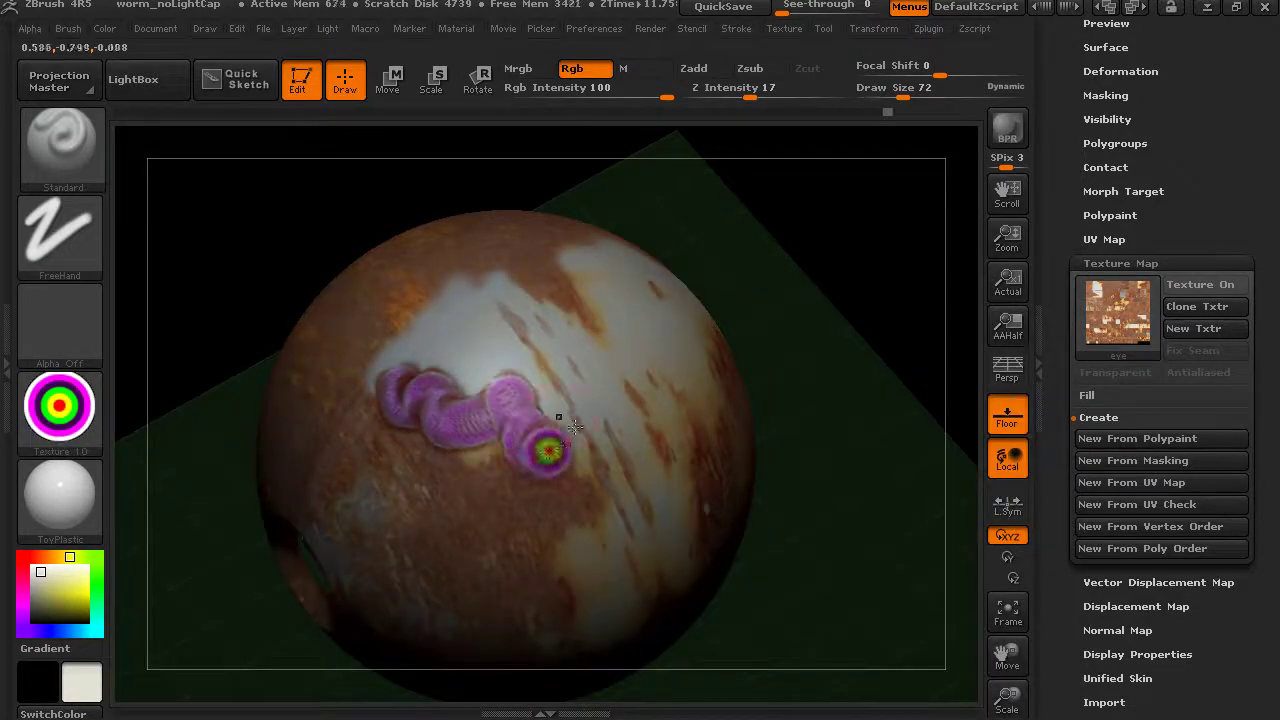
{"action": "key", "text": "ctrl+z"}
Step: Set the stroke to DragRect and stamp six bullseye targets on and around the eye's pale patch
{"action": "left_click", "coordinate": [71, 233]}
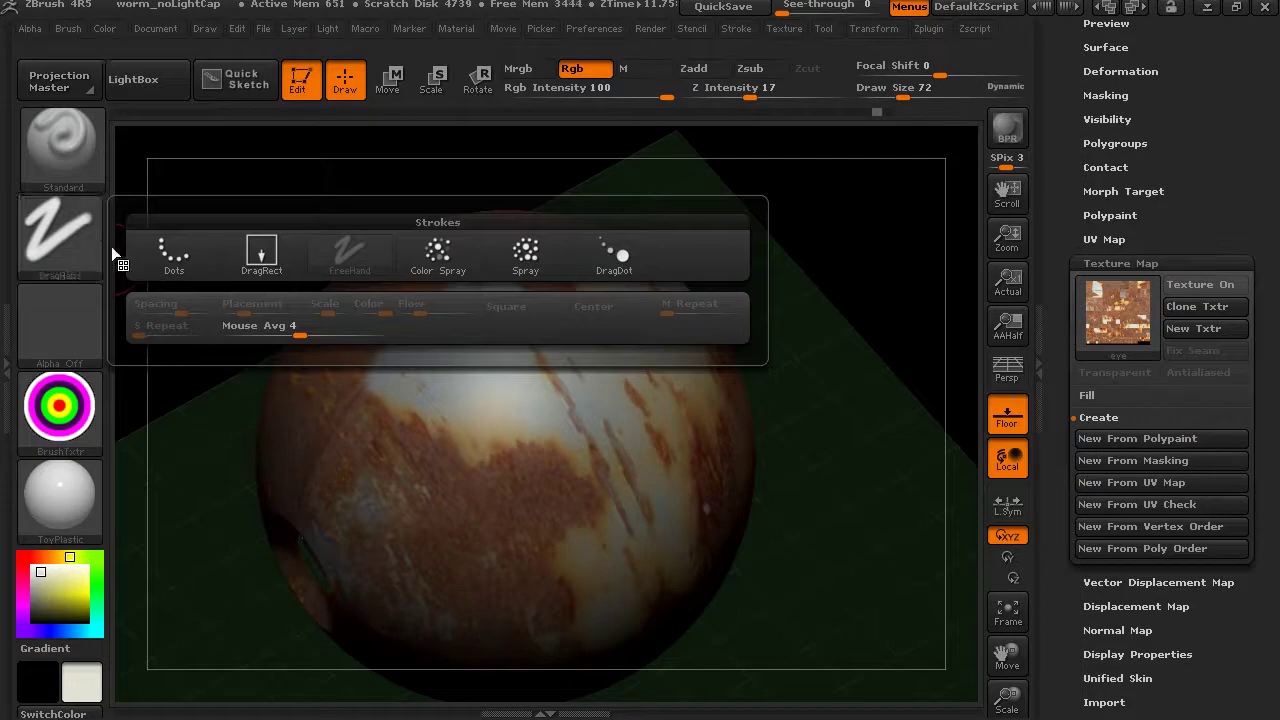
{"action": "left_click", "coordinate": [261, 255]}
{"action": "left_click_drag", "start_coordinate": [477, 391], "coordinate": [506, 428]}
{"action": "left_click_drag", "start_coordinate": [546, 432], "coordinate": [594, 490]}
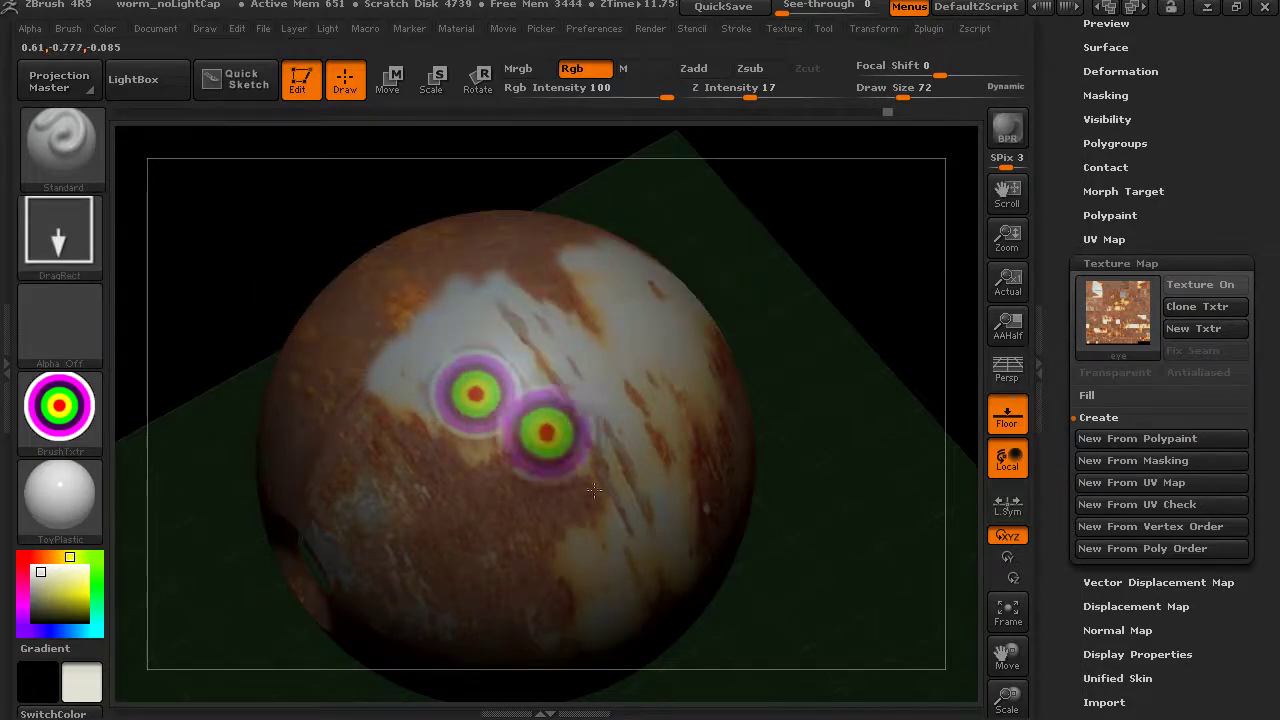
{"action": "left_click_drag", "start_coordinate": [574, 370], "coordinate": [612, 420]}
{"action": "left_click_drag", "start_coordinate": [507, 318], "coordinate": [545, 372]}
{"action": "left_click_drag", "start_coordinate": [428, 361], "coordinate": [392, 443]}
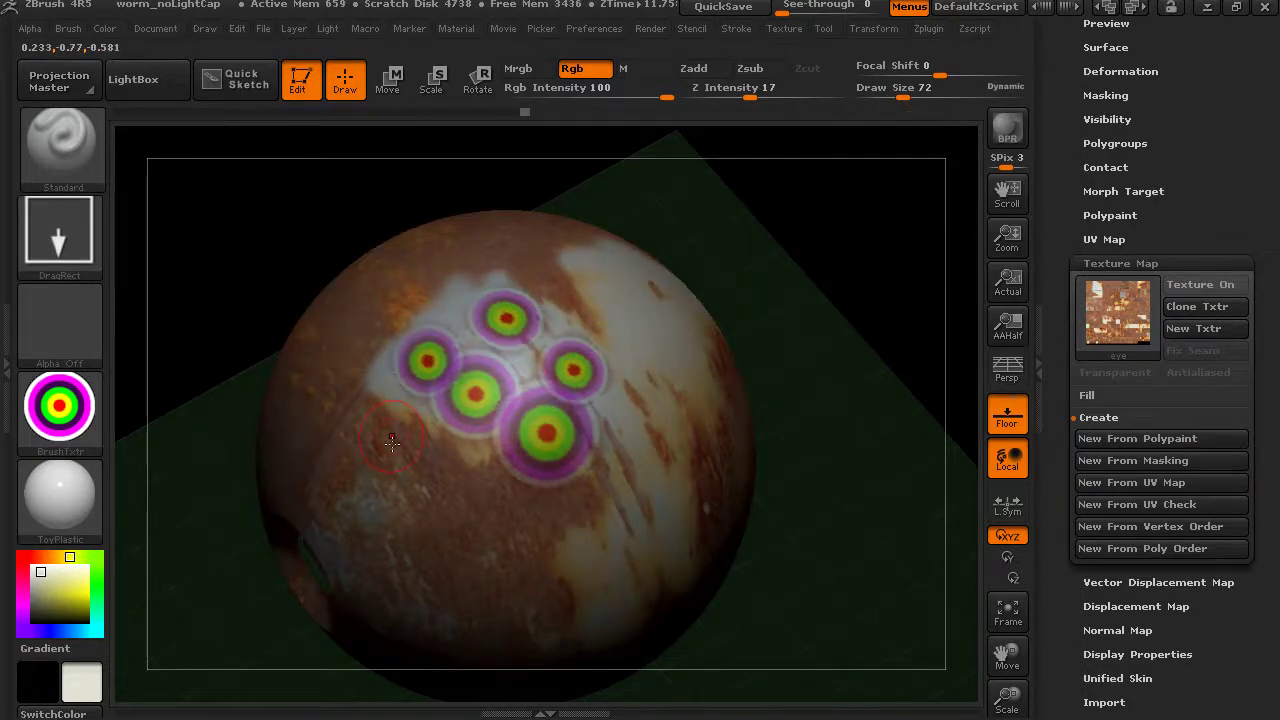
Step: Switch the brush texture to the star Texture 12 and stamp five stars below and beside the bullseye targets
{"action": "left_click", "coordinate": [66, 412]}
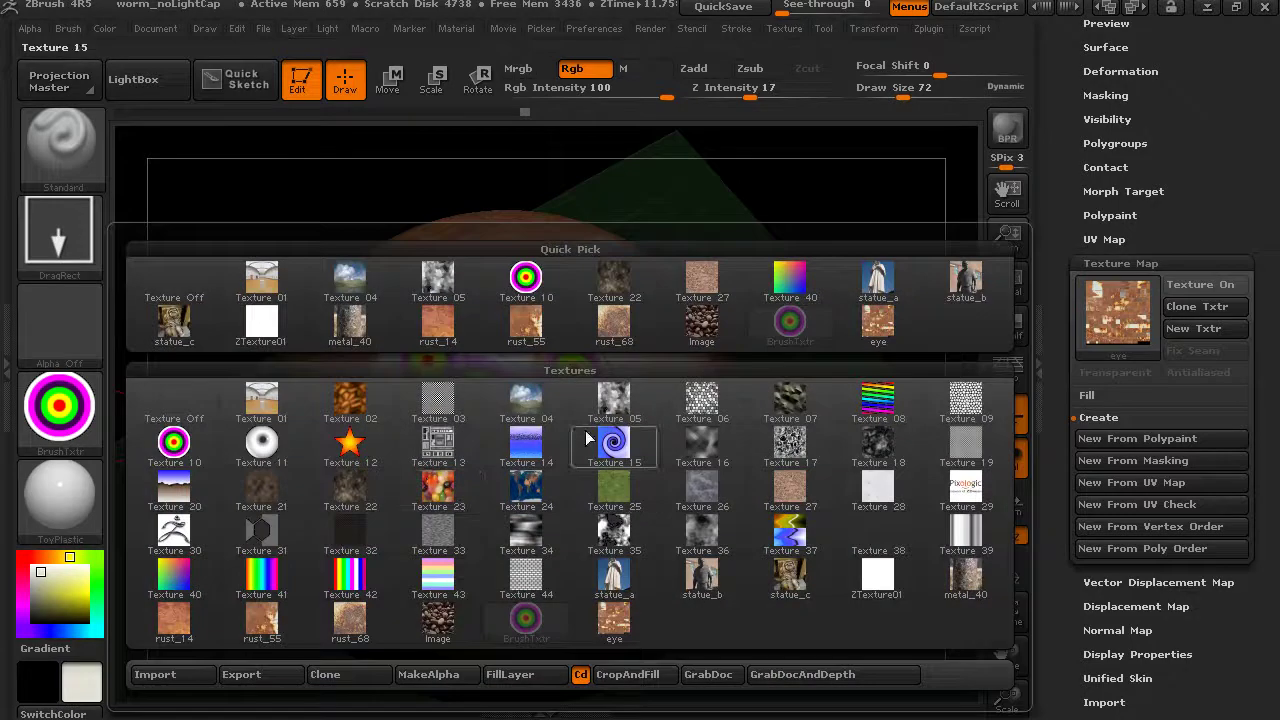
{"action": "left_click", "coordinate": [362, 453]}
{"action": "left_click_drag", "start_coordinate": [470, 522], "coordinate": [492, 548]}
{"action": "left_click_drag", "start_coordinate": [538, 512], "coordinate": [572, 546]}
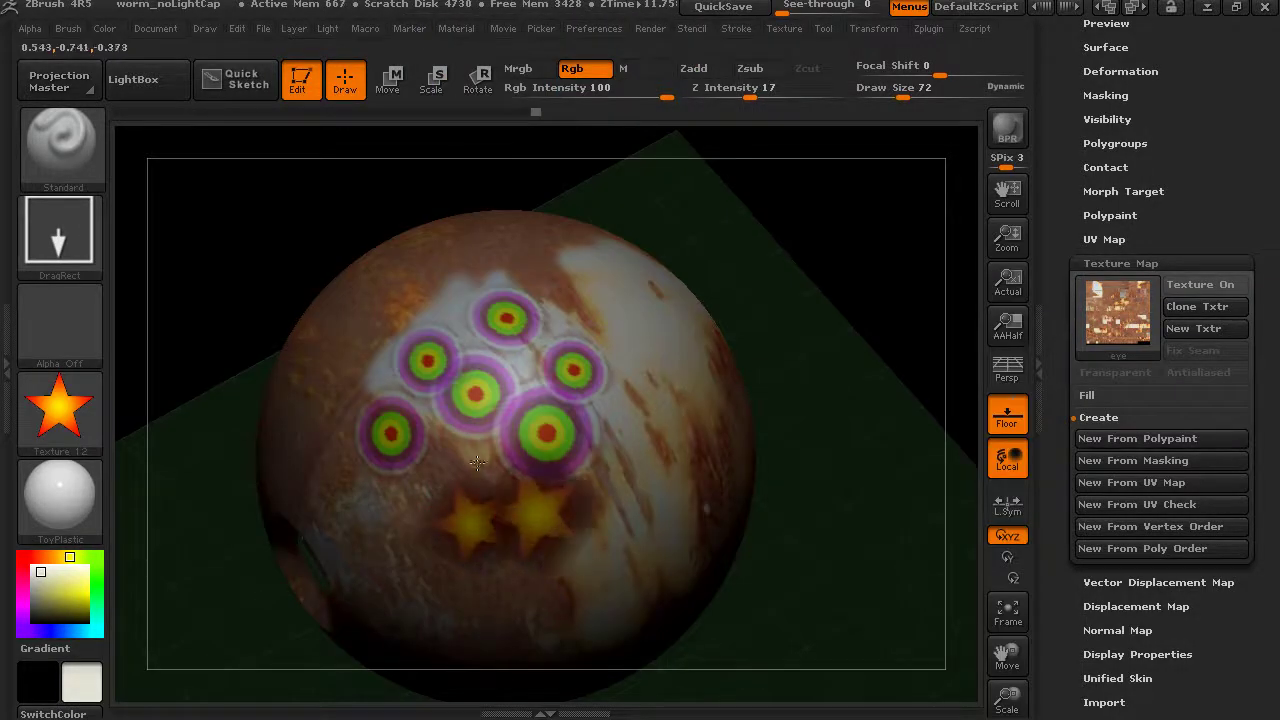
{"action": "left_click_drag", "start_coordinate": [478, 462], "coordinate": [500, 486]}
{"action": "left_click_drag", "start_coordinate": [427, 463], "coordinate": [445, 485]}
{"action": "left_click_drag", "start_coordinate": [399, 372], "coordinate": [422, 400]}
Step: Regenerate the eye's texture map from the polypaint with the stamped targets and stars, and check the map's preview
{"action": "mouse_move", "coordinate": [777, 432]}
{"action": "left_mouse_down"}
{"action": "mouse_move", "coordinate": [775, 388]}
{"action": "mouse_move", "coordinate": [863, 320]}
{"action": "mouse_move", "coordinate": [903, 363]}
{"action": "mouse_move", "coordinate": [820, 335]}
{"action": "left_mouse_up"}
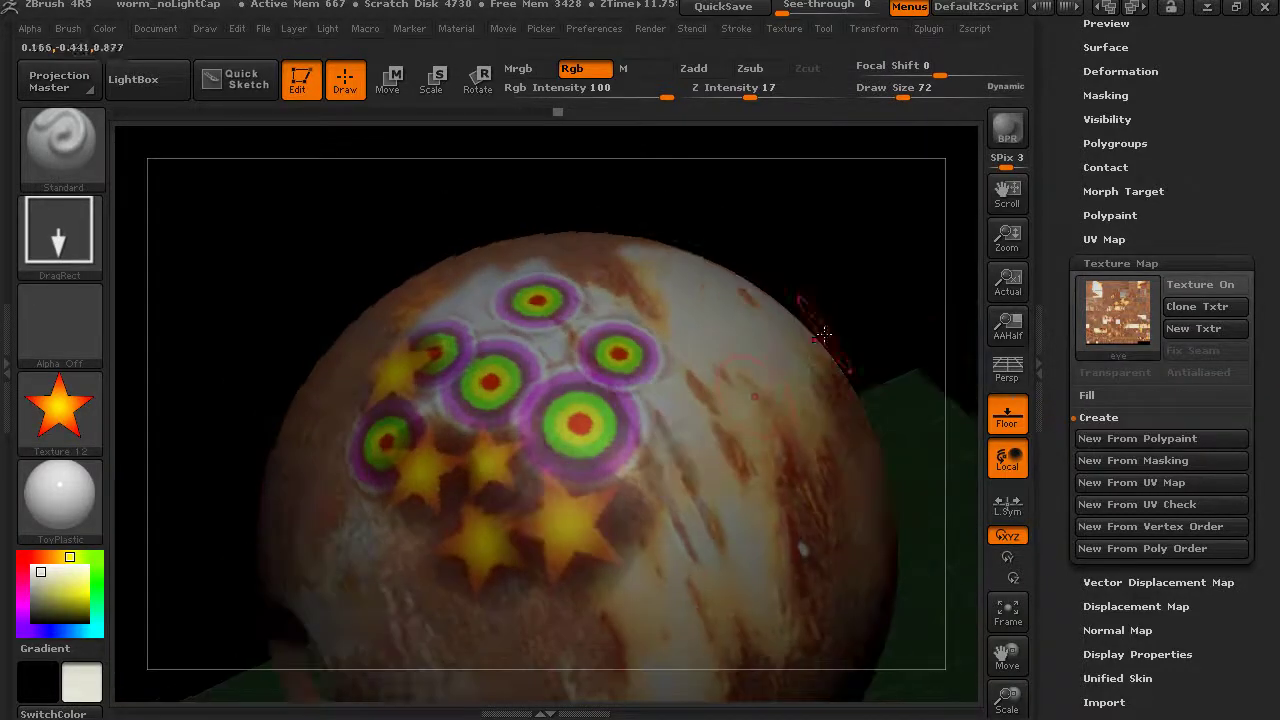
{"action": "left_click", "coordinate": [1135, 437]}
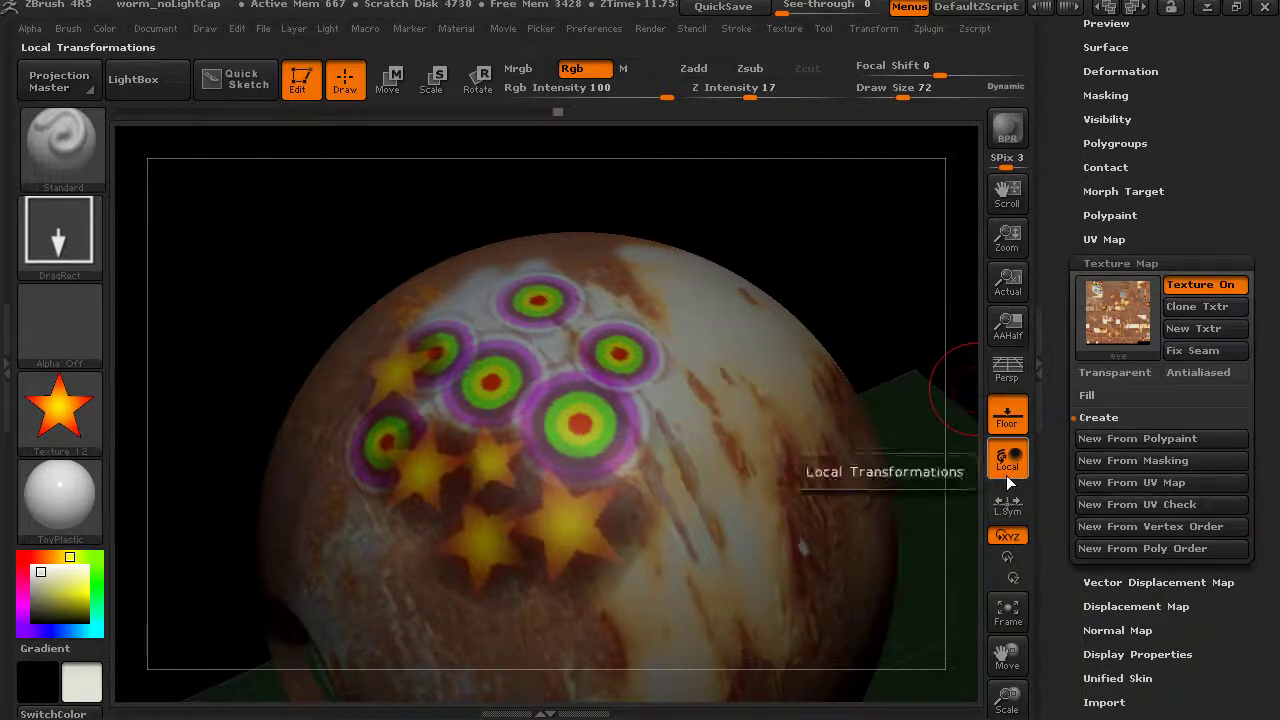
{"action": "mouse_move", "coordinate": [1113, 315]}
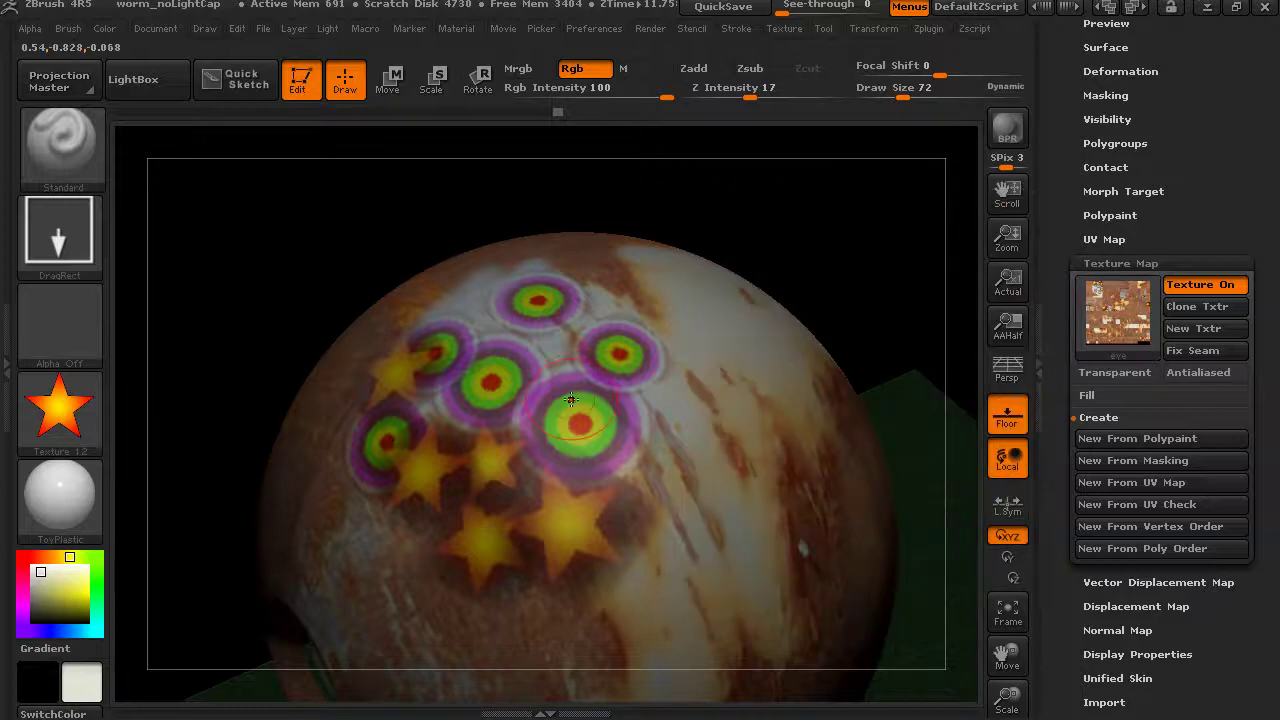
{"action": "left_click_drag", "start_coordinate": [843, 246], "coordinate": [677, 320]}
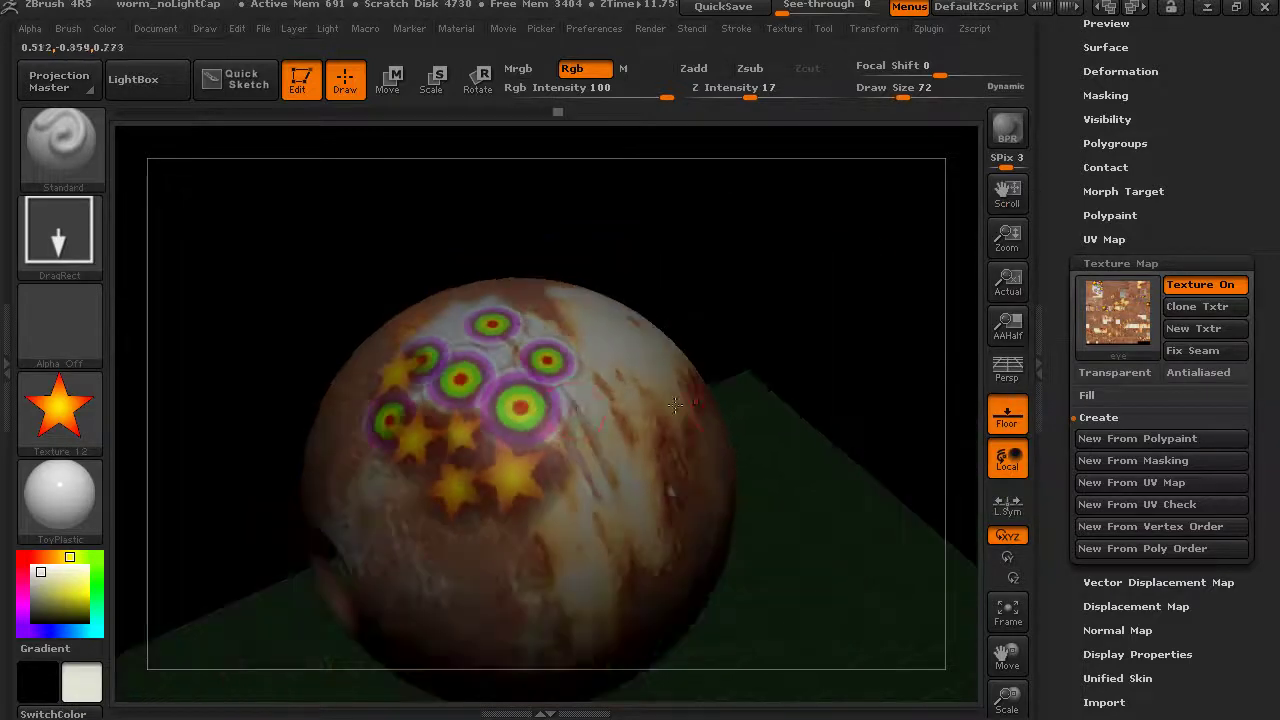
{"action": "left_click_drag", "start_coordinate": [817, 330], "coordinate": [866, 346]}
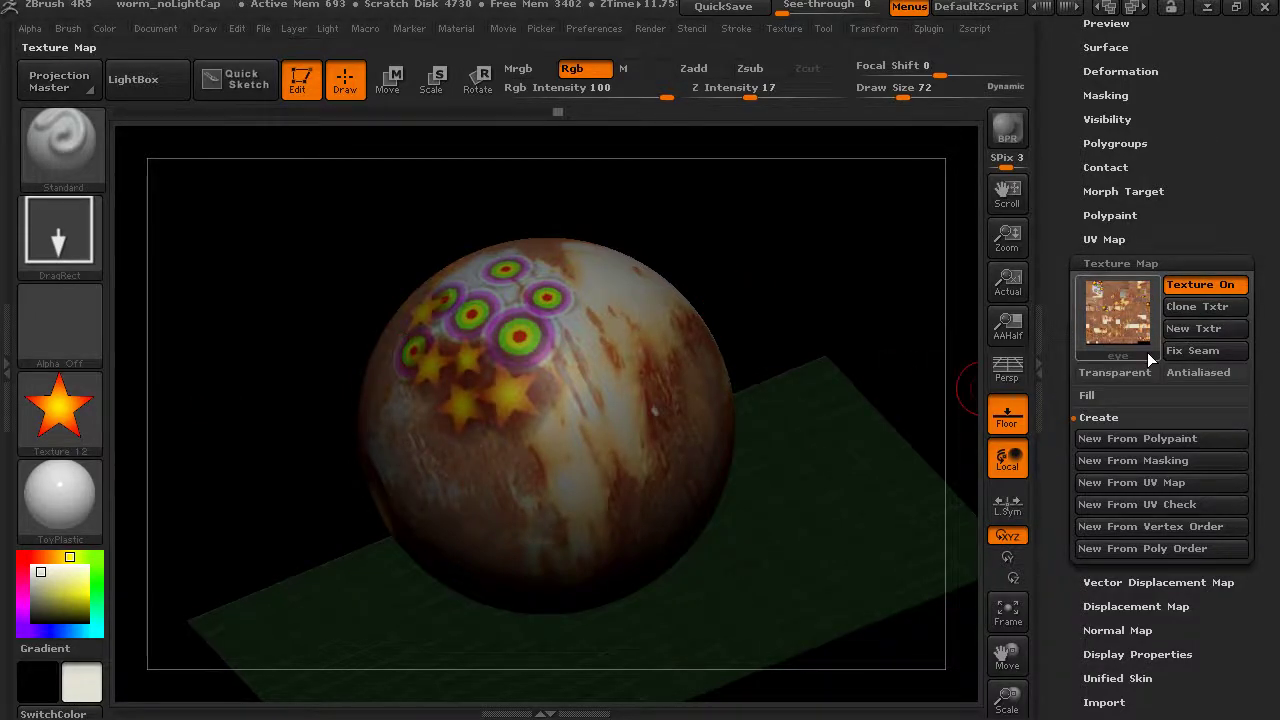
{"action": "mouse_move", "coordinate": [1130, 330]}
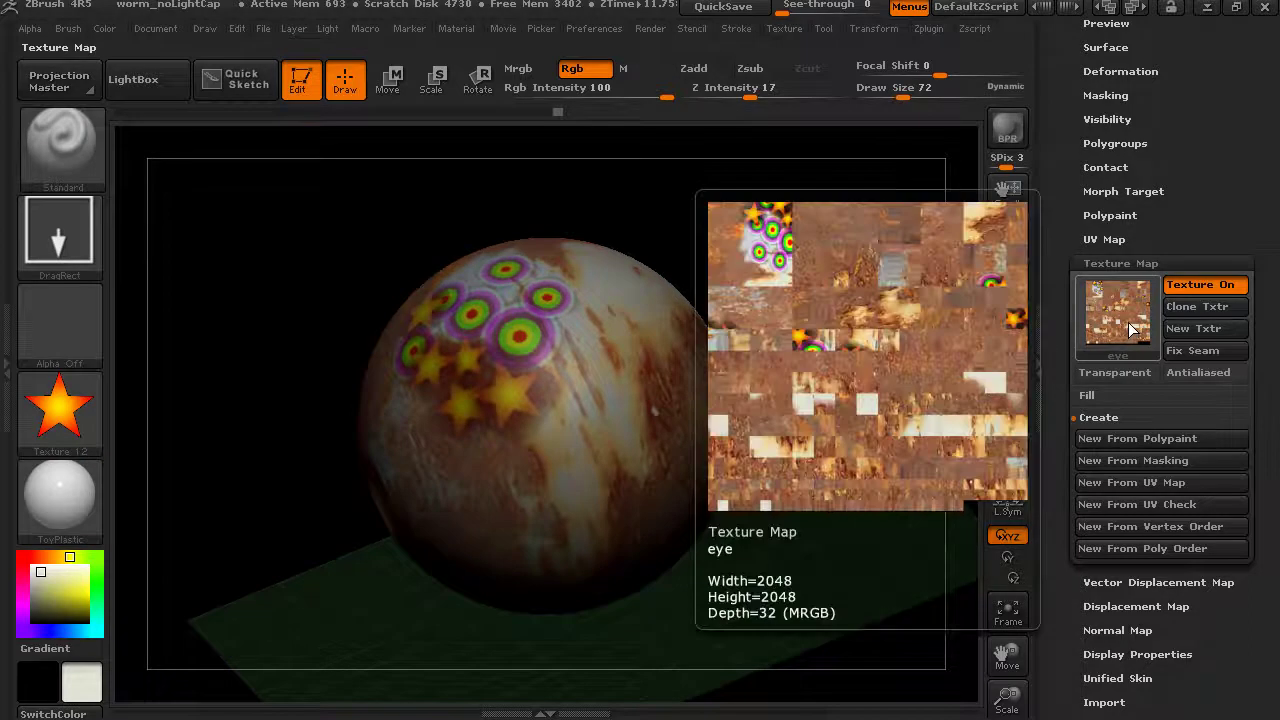